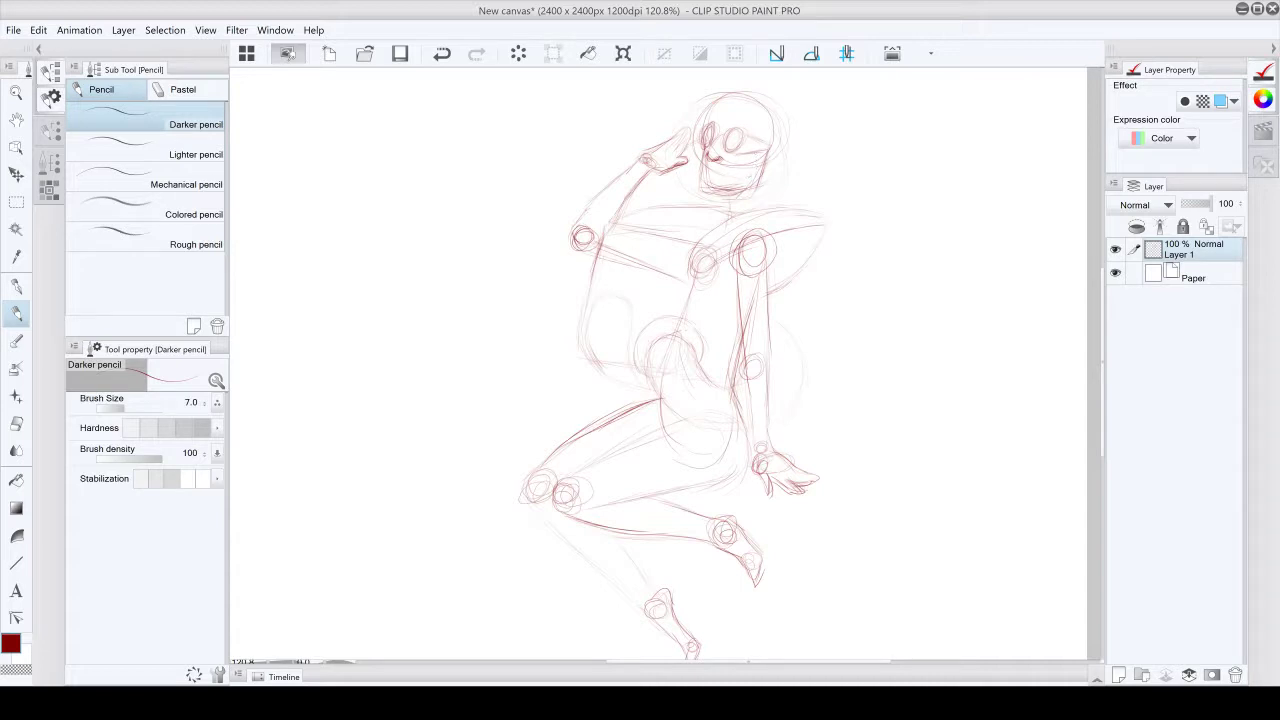
Sketch the neck, a bob hairstyle around the head and a hair bun at the back over the skeleton.
drag(733, 200, 748, 199)
drag(674, 183, 689, 177)
drag(724, 89, 709, 107)
mouse_move(731, 86)
mouse_down()
mouse_move(711, 94)
mouse_move(729, 84)
mouse_up()
drag(781, 112, 790, 129)
drag(795, 148, 777, 206)
drag(796, 124, 798, 196)
drag(761, 90, 771, 97)
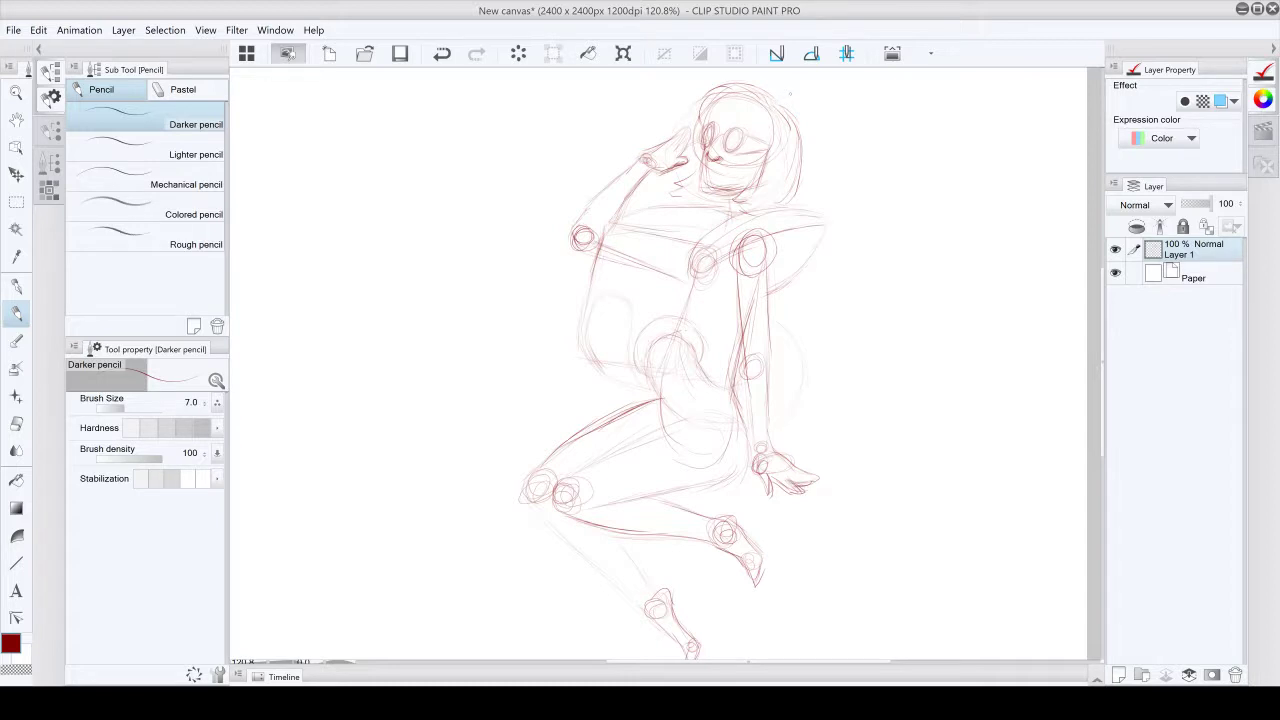
drag(780, 100, 796, 93)
click(17, 425)
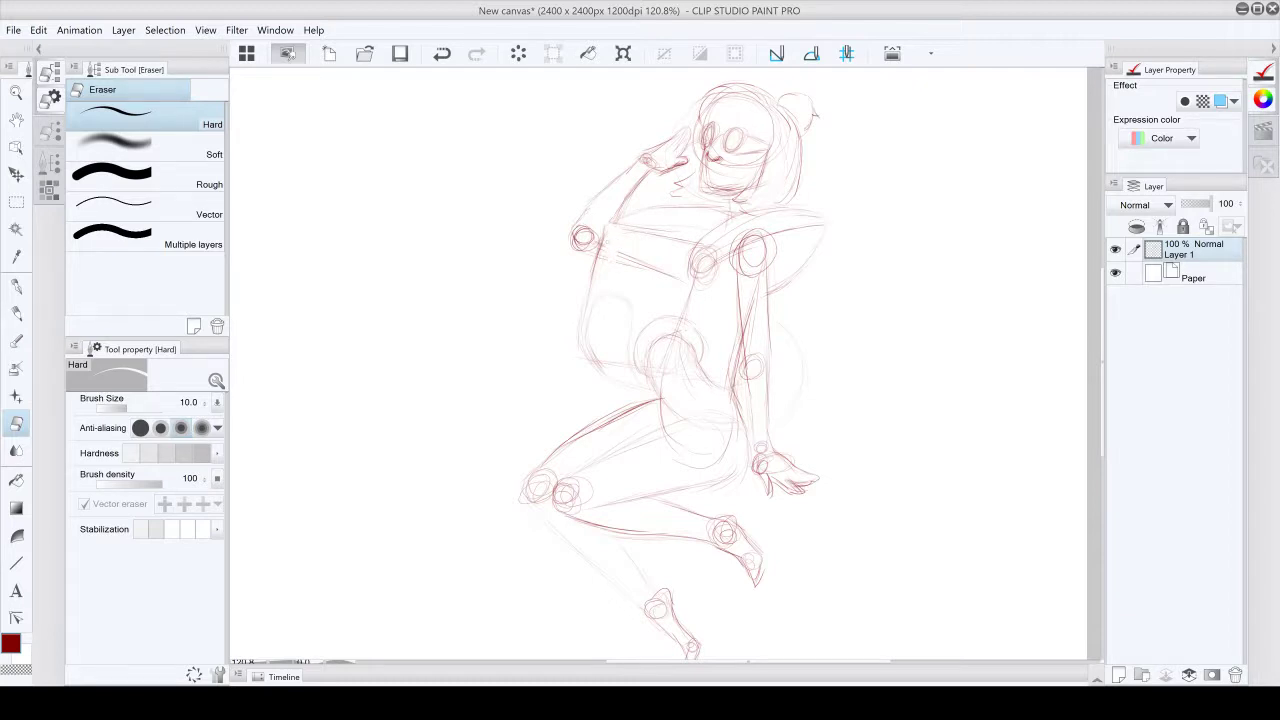
drag(613, 257, 640, 266)
click(442, 53)
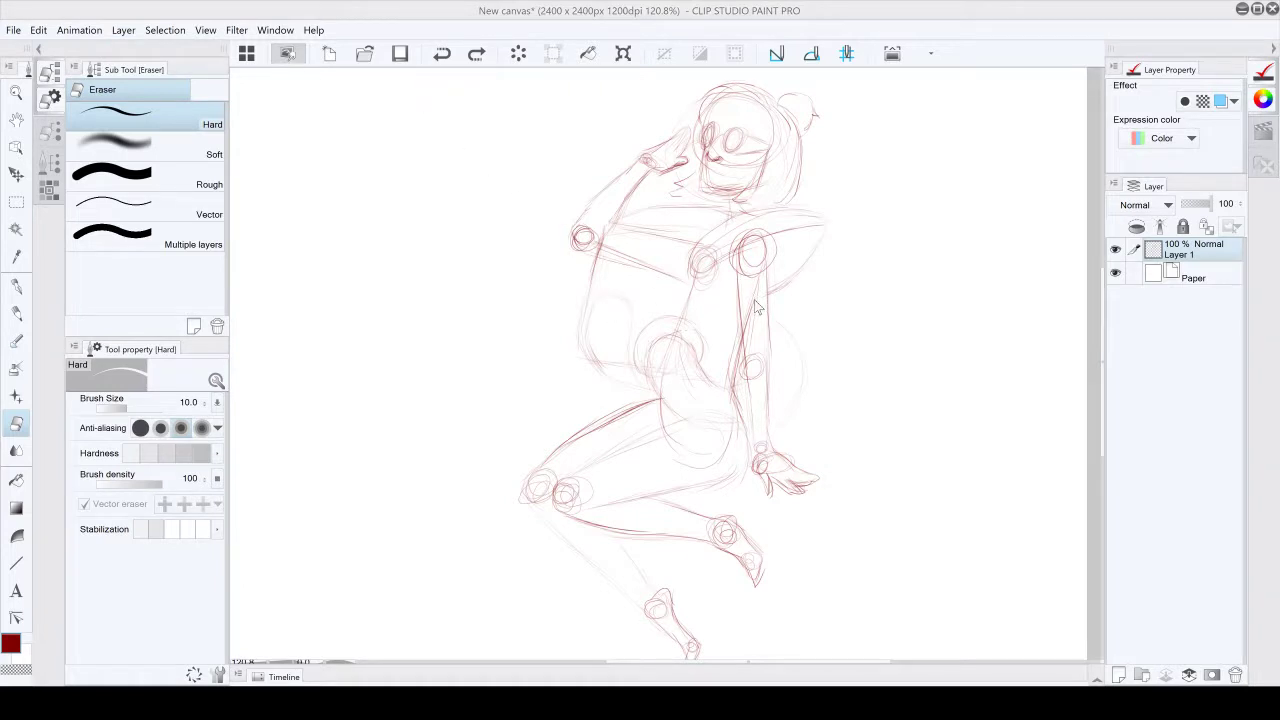
Add a new layer above the sketch and set the G-pen to brush size 10.
key(ctrl+shift+n)
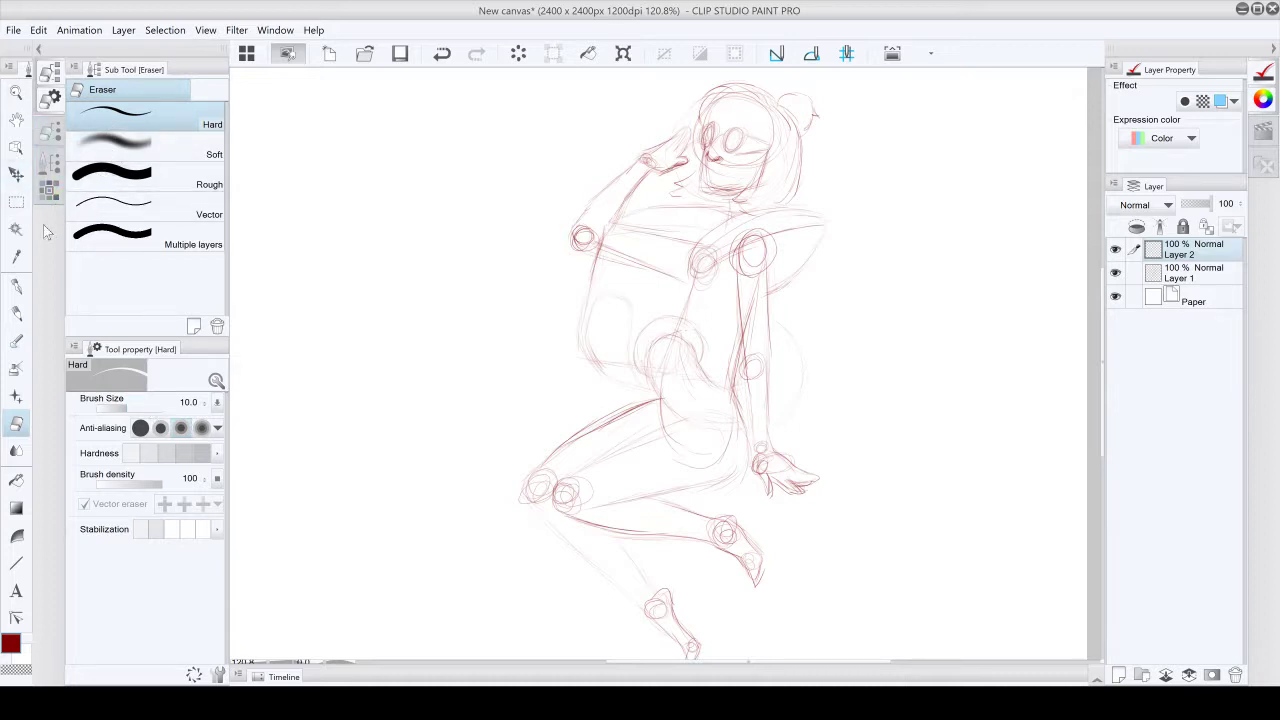
click(17, 287)
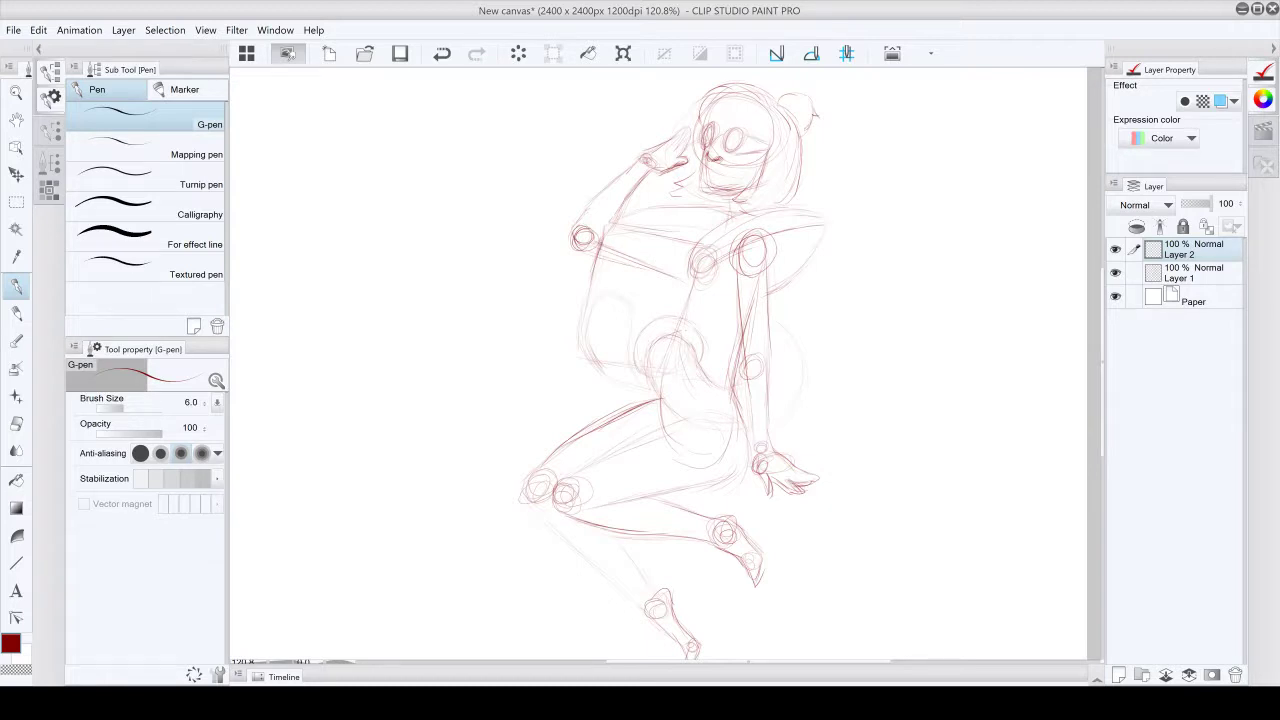
click(46, 134)
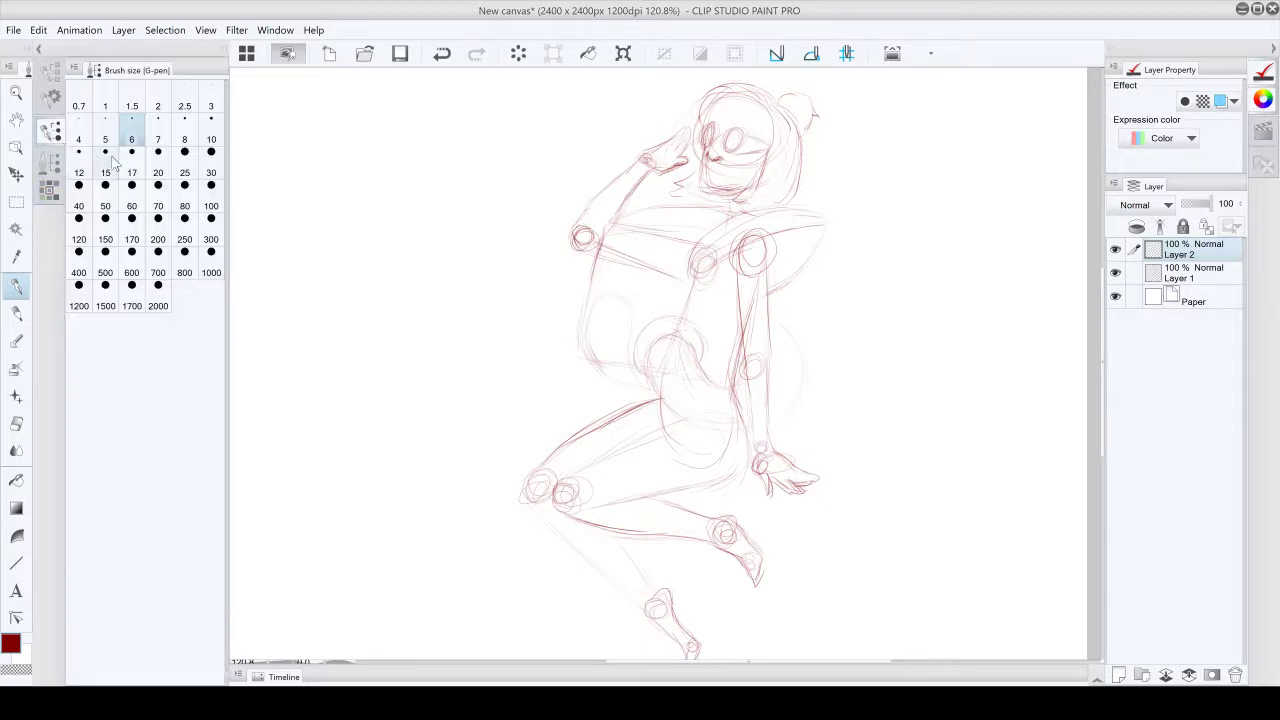
click(211, 130)
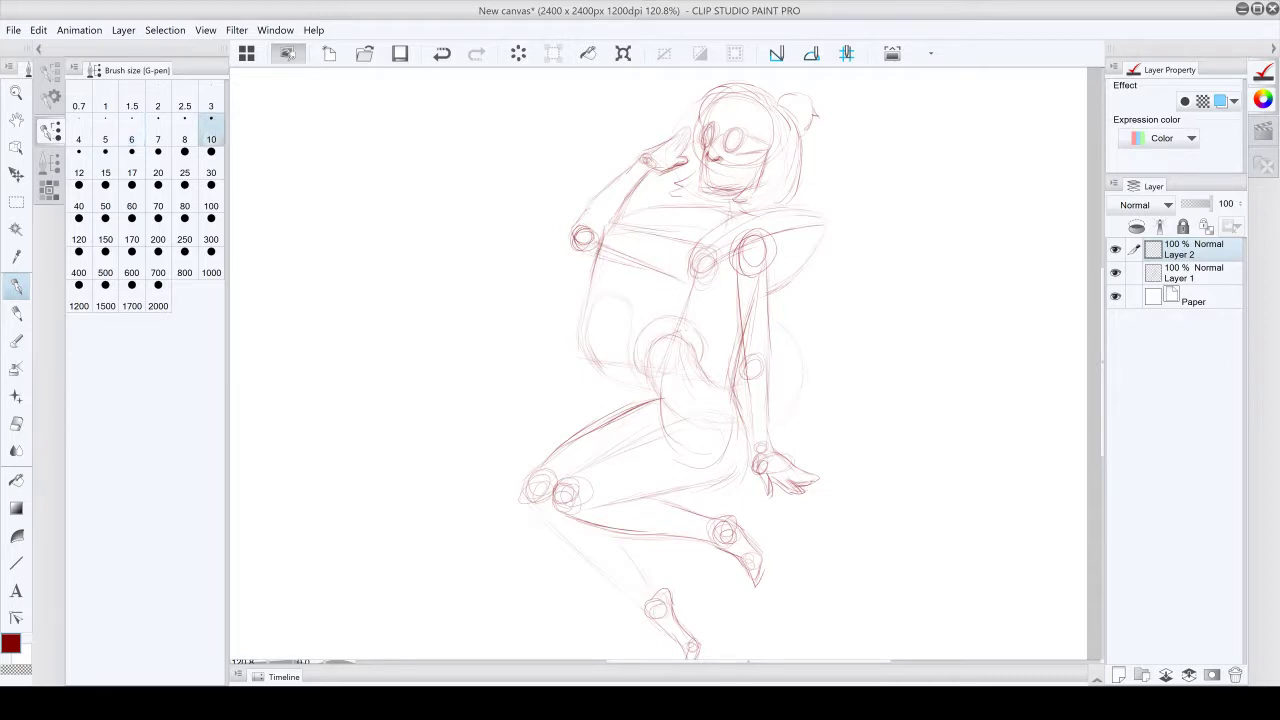
Trace the torso's left side and upper edge, plus the outline of the pointed shoulder piece.
drag(600, 250, 581, 320)
drag(603, 230, 578, 337)
mouse_move(609, 221)
mouse_down()
mouse_move(704, 203)
mouse_move(748, 214)
mouse_up()
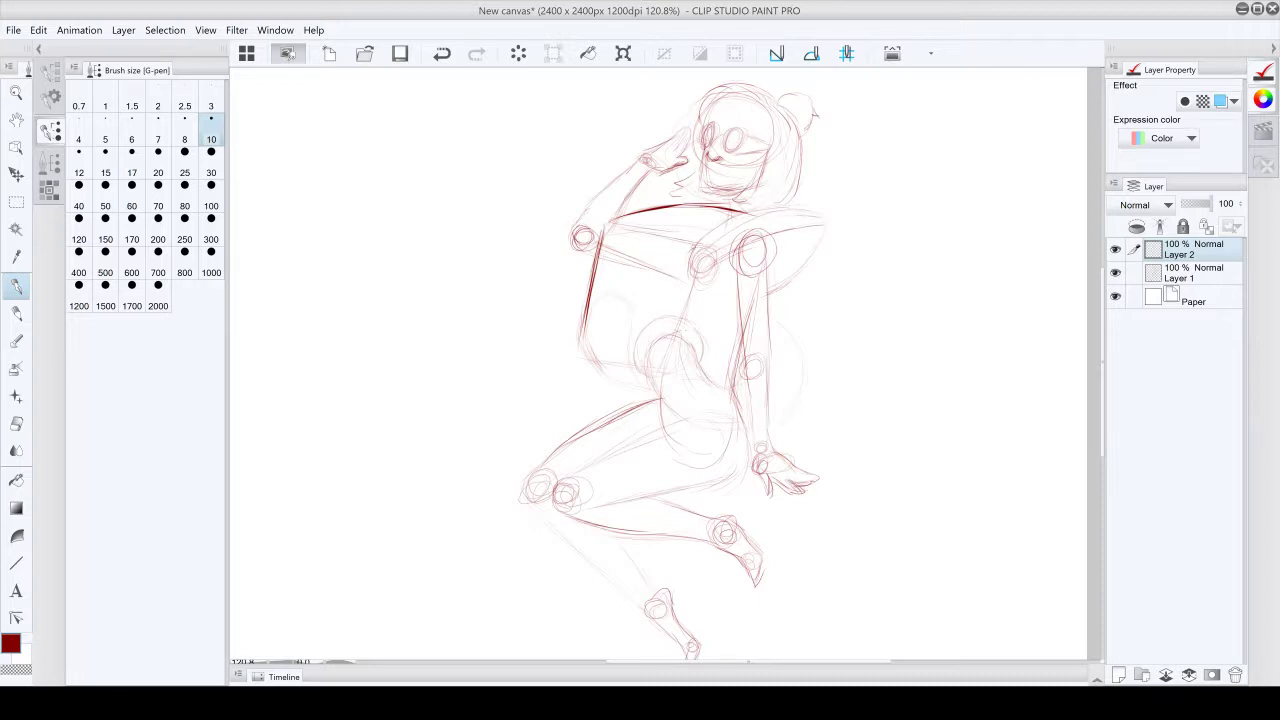
mouse_move(726, 215)
mouse_down()
mouse_move(818, 207)
mouse_move(828, 223)
mouse_up()
mouse_move(698, 246)
mouse_down()
mouse_move(698, 275)
mouse_move(834, 220)
mouse_move(783, 292)
mouse_move(767, 294)
mouse_move(830, 224)
mouse_up()
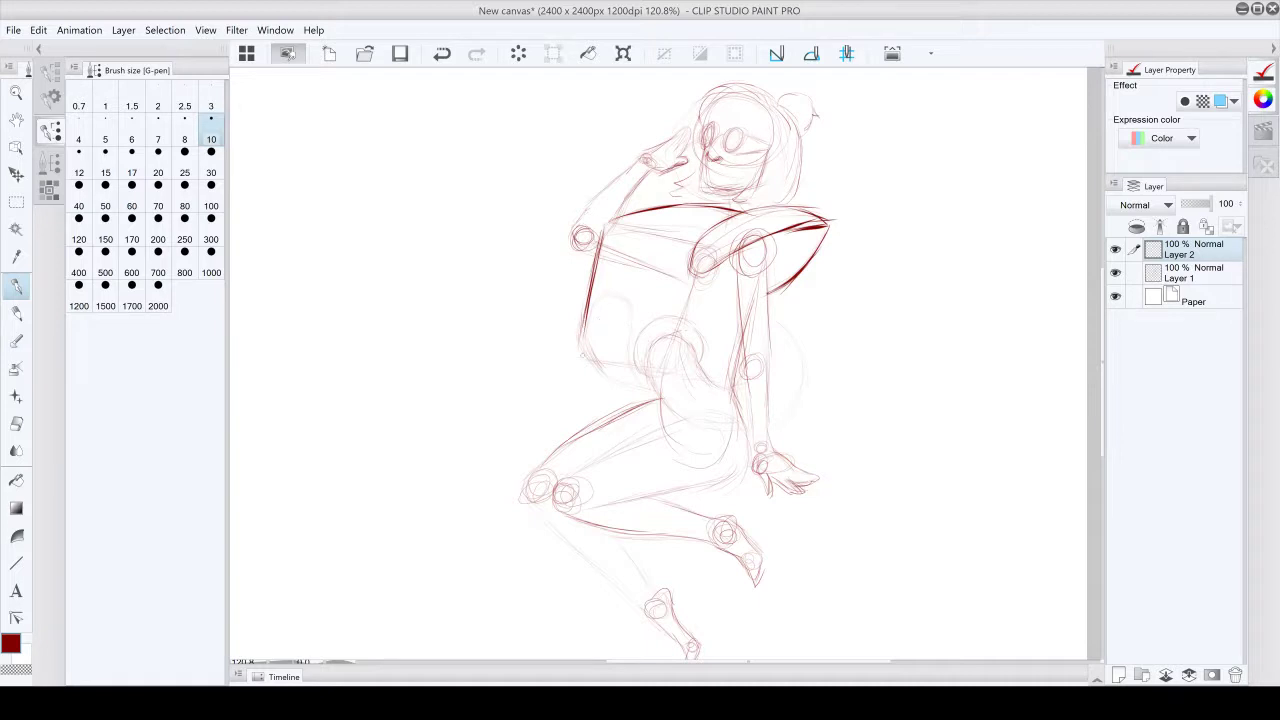
Trace the torso's lower edge, the curved waist section and the rounded shape behind the lowered arm.
mouse_move(578, 328)
mouse_down()
mouse_move(601, 373)
mouse_move(632, 378)
mouse_move(602, 376)
mouse_move(664, 392)
mouse_up()
mouse_move(650, 346)
mouse_down()
mouse_move(687, 329)
mouse_move(708, 368)
mouse_up()
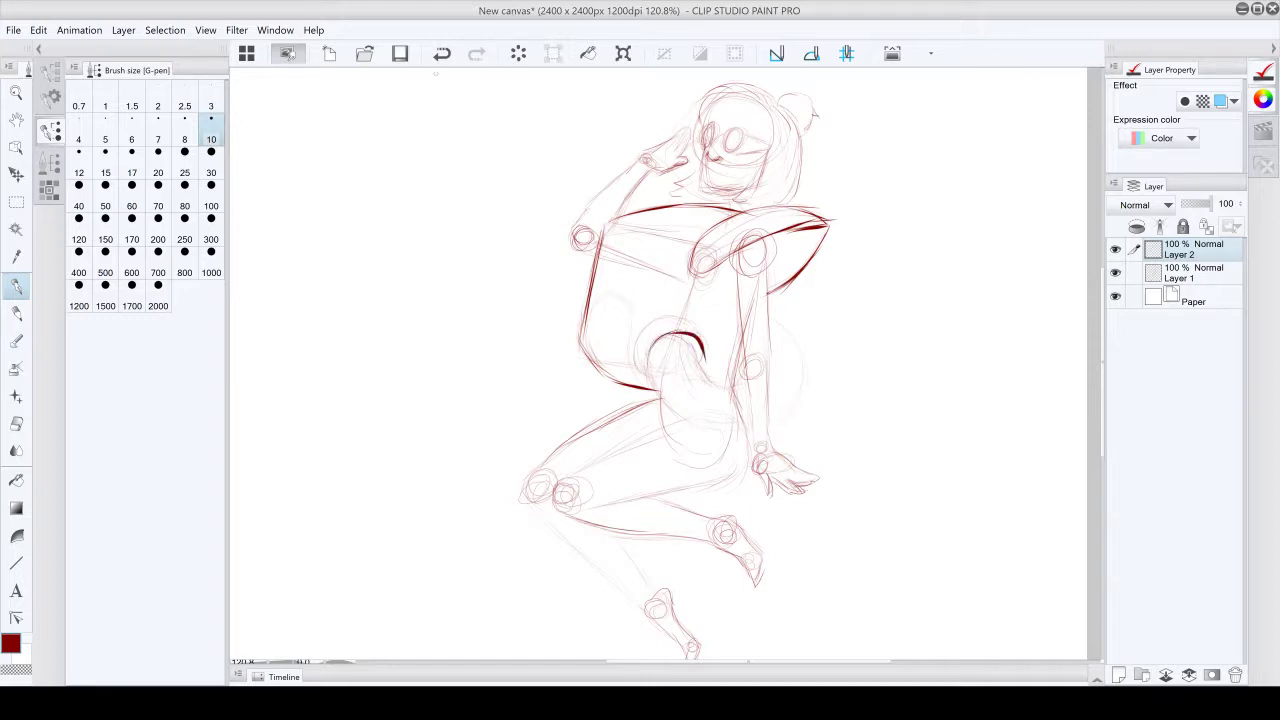
click(442, 54)
mouse_move(777, 322)
mouse_down()
mouse_move(796, 390)
mouse_move(808, 392)
mouse_move(799, 371)
mouse_move(767, 428)
mouse_up()
mouse_move(664, 340)
mouse_down()
mouse_move(688, 336)
mouse_move(714, 383)
mouse_move(736, 389)
mouse_up()
mouse_move(652, 346)
mouse_down()
mouse_move(651, 388)
mouse_move(666, 404)
mouse_move(744, 434)
mouse_up()
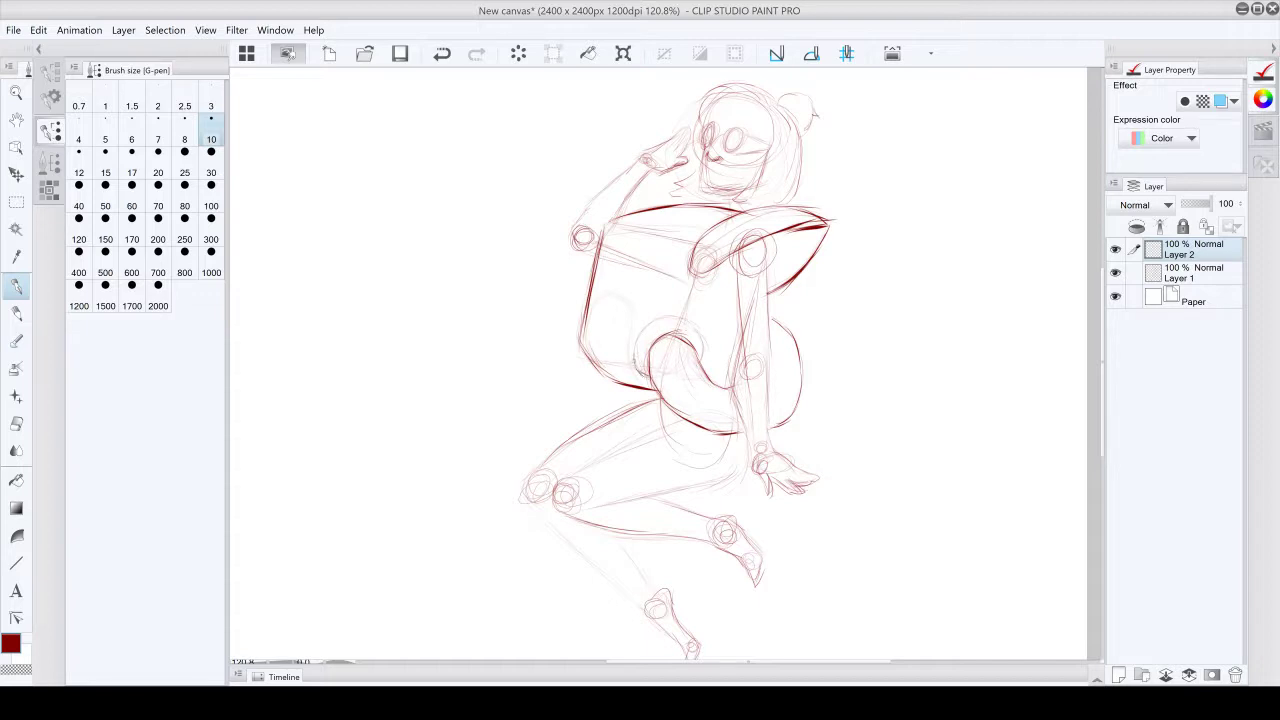
Draw the ring around the waist opening and the rounded inner curve on the torso's left side.
mouse_move(634, 360)
mouse_down()
mouse_move(645, 327)
mouse_move(673, 315)
mouse_move(700, 332)
mouse_move(703, 360)
mouse_up()
mouse_move(588, 324)
mouse_down()
mouse_move(614, 295)
mouse_move(602, 300)
mouse_move(624, 301)
mouse_move(630, 374)
mouse_move(646, 388)
mouse_up()
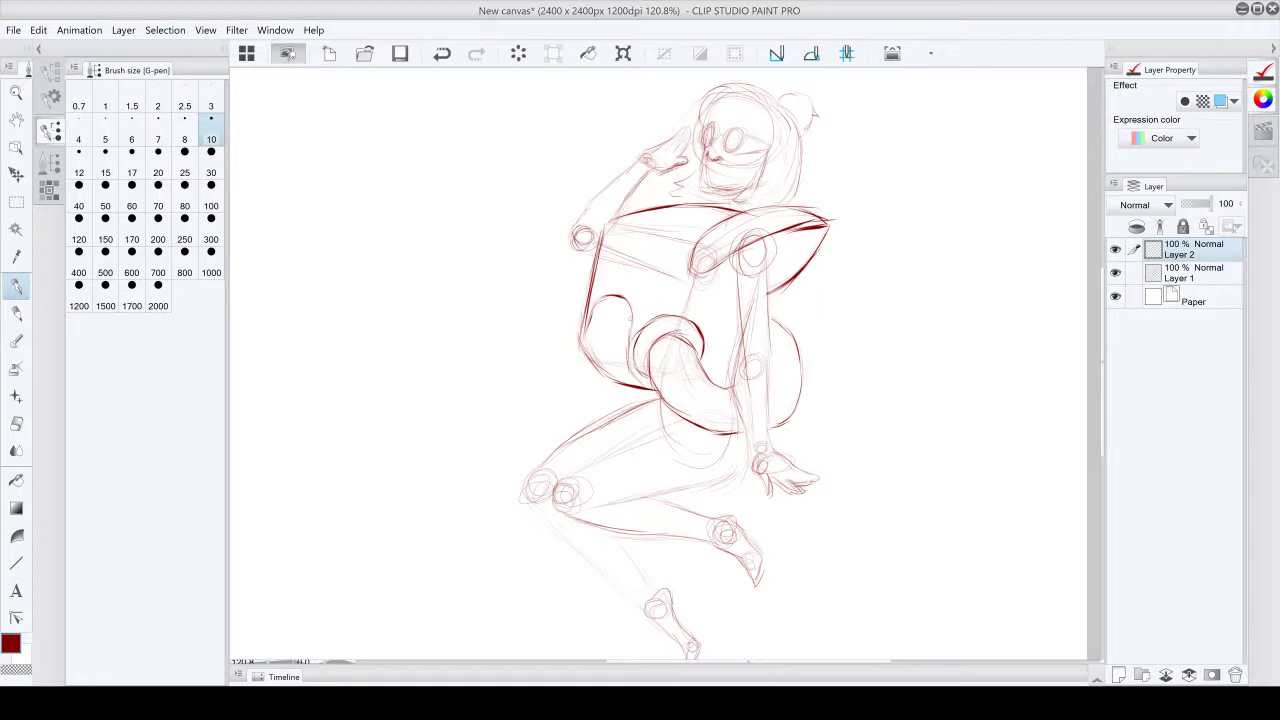
drag(630, 318, 634, 382)
mouse_move(606, 295)
mouse_down()
mouse_move(586, 342)
mouse_move(611, 379)
mouse_up()
Thin the torso's upper line and the shoulder piece's tip with the Hard eraser, and touch up the torso corner with the Darker pencil.
drag(620, 213, 690, 204)
click(16, 423)
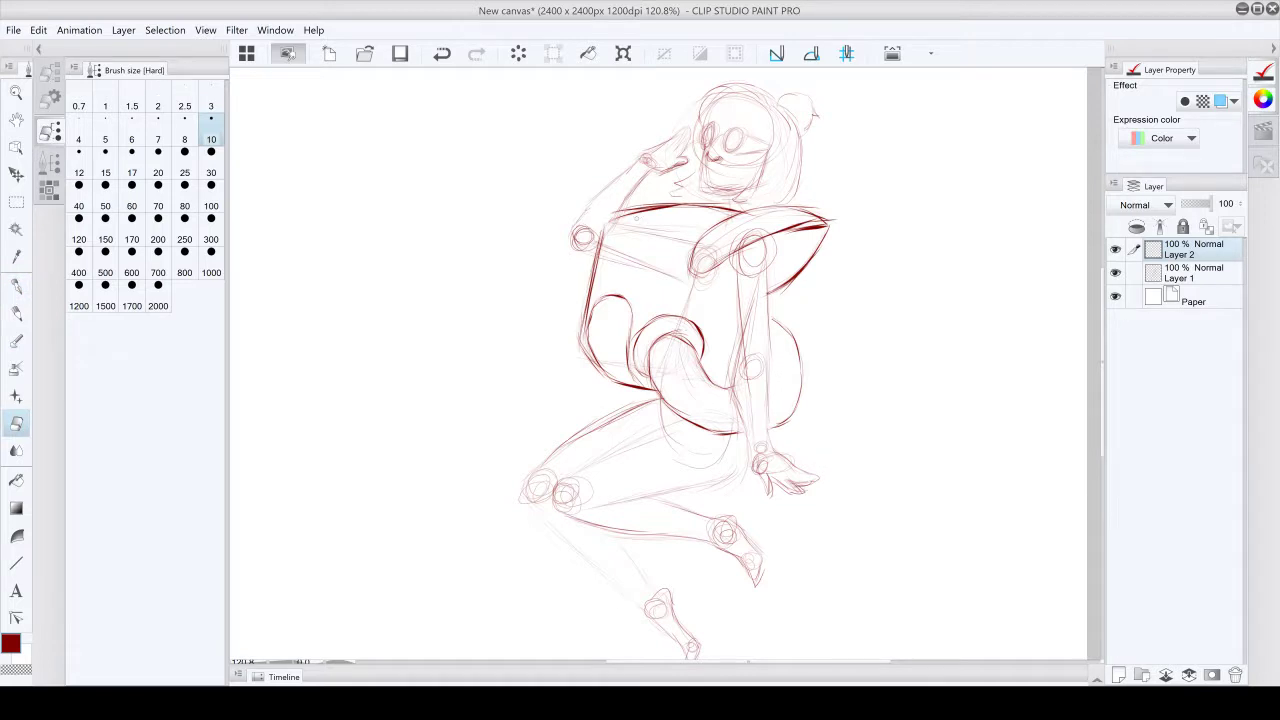
mouse_move(624, 217)
mouse_down()
mouse_move(612, 222)
mouse_move(669, 207)
mouse_up()
click(16, 312)
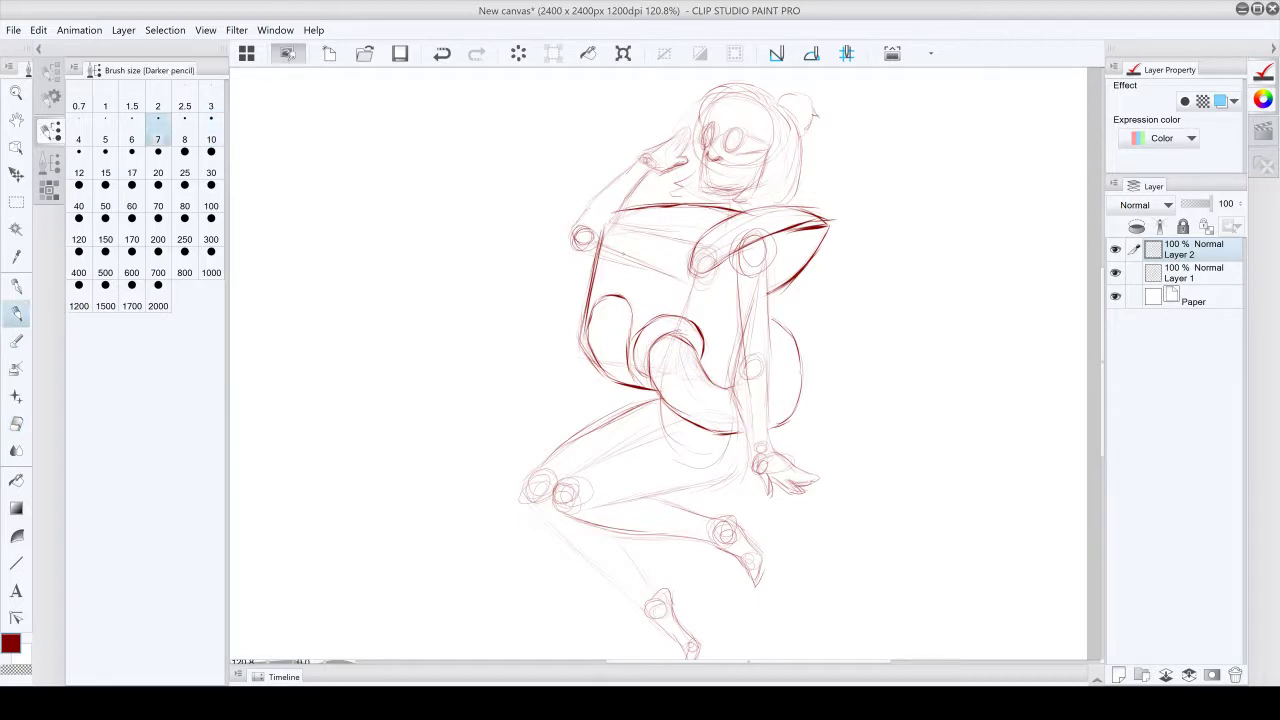
drag(605, 221, 598, 243)
click(16, 424)
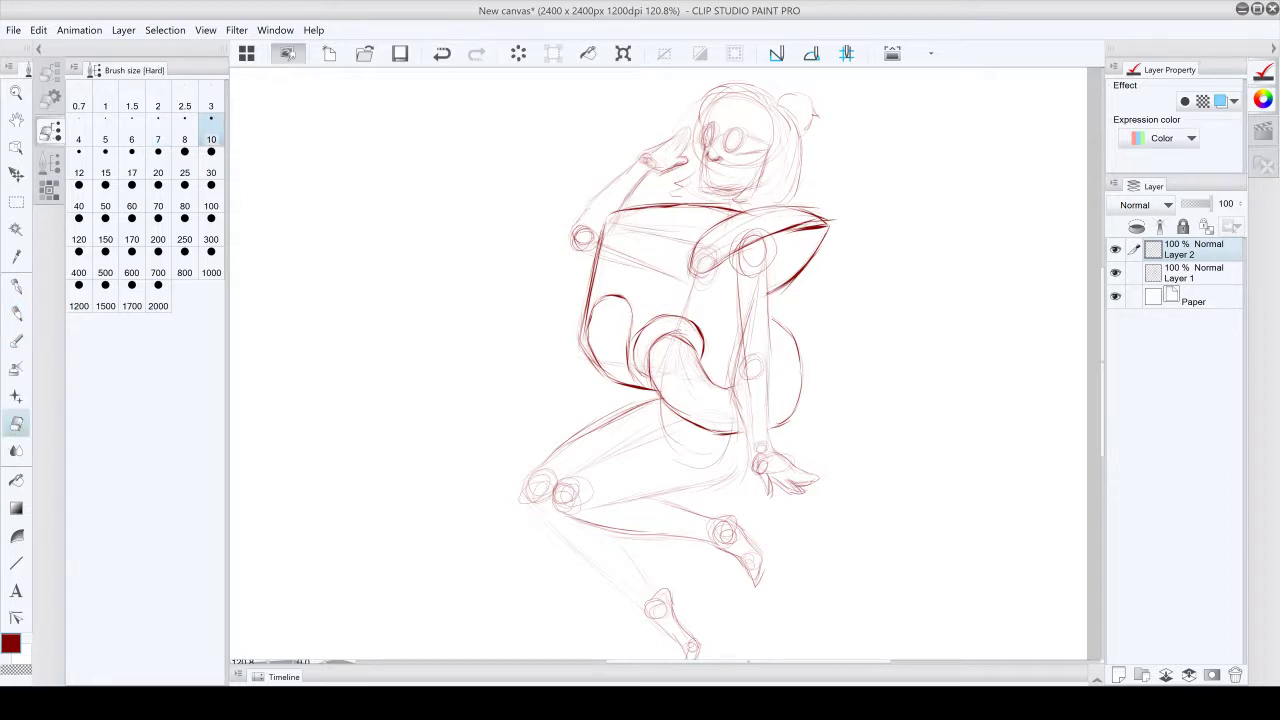
drag(794, 224, 820, 226)
Draw the underside of the shoulder piece and the small curved flap beside the upper arm using the Darker pencil.
click(16, 312)
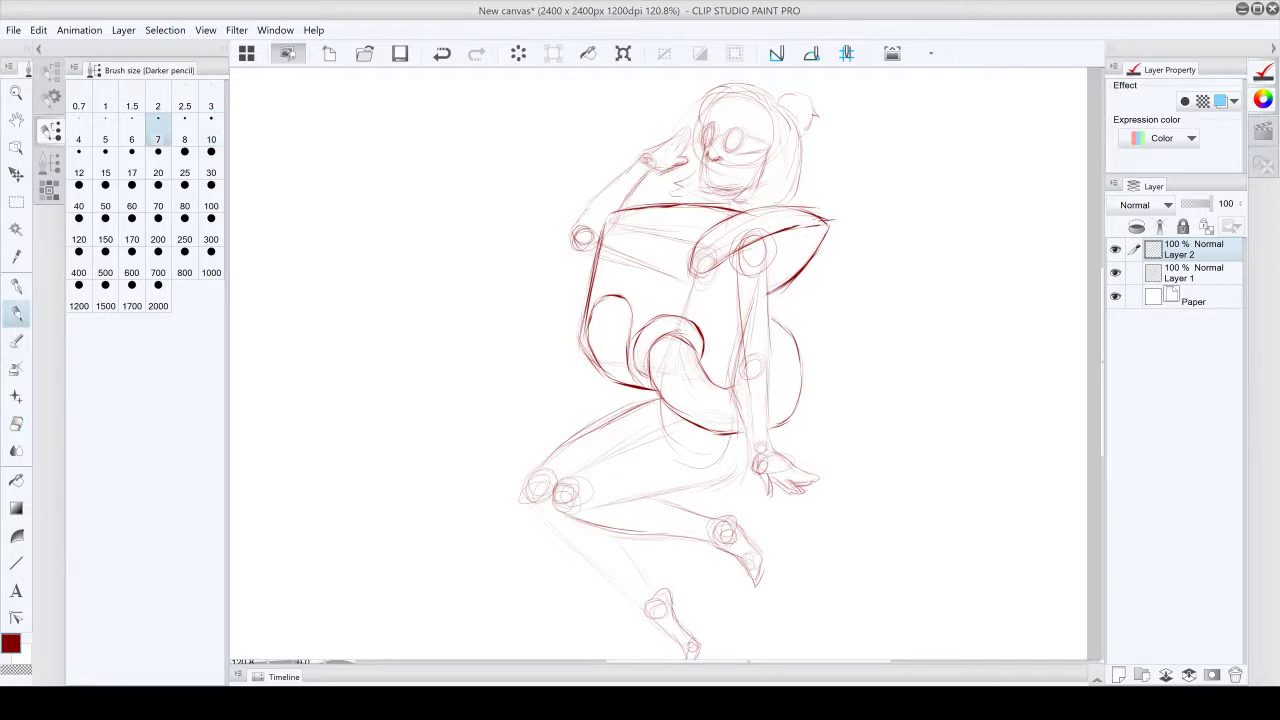
mouse_move(792, 228)
mouse_down()
mouse_move(814, 224)
mouse_move(813, 245)
mouse_move(771, 286)
mouse_up()
drag(821, 229, 773, 281)
drag(716, 269, 709, 295)
mouse_move(714, 267)
mouse_down()
mouse_move(707, 295)
mouse_move(726, 298)
mouse_up()
drag(791, 275, 768, 288)
Trace the pointed hair tips beside the raised hand, the jaw side and the outer curve of the hair.
drag(694, 164, 671, 203)
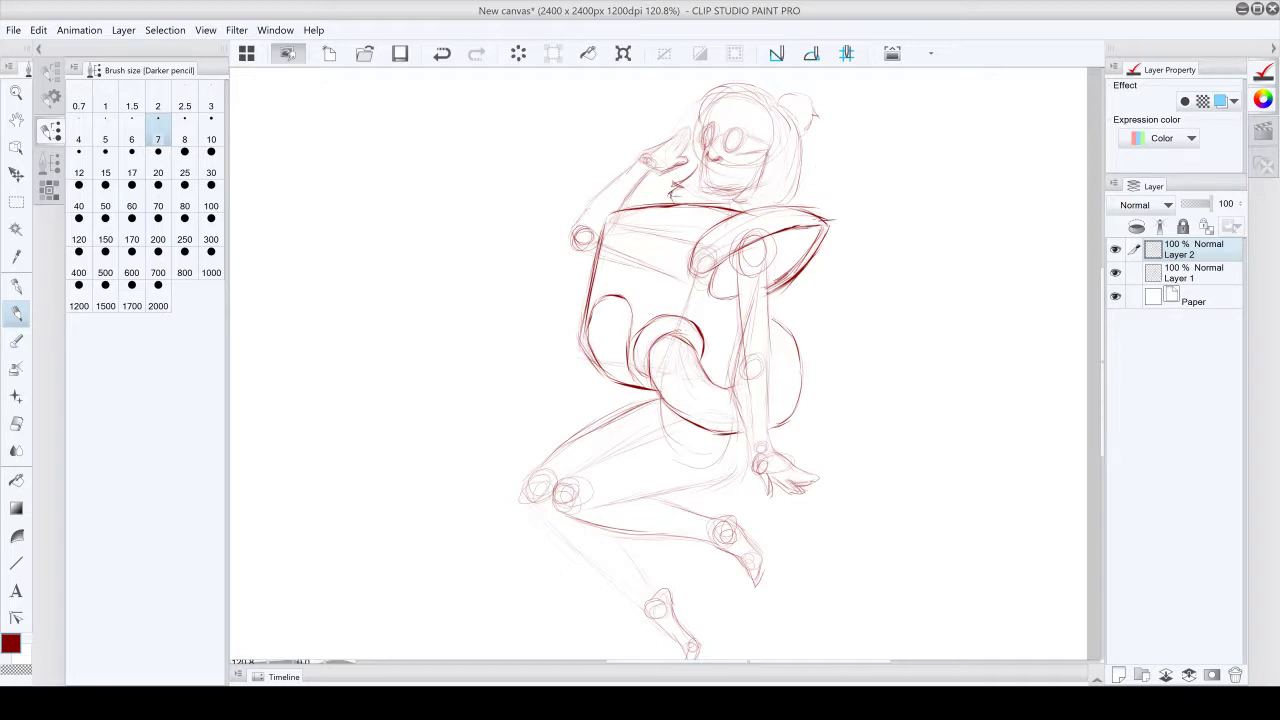
mouse_move(769, 149)
mouse_down()
mouse_move(734, 191)
mouse_move(750, 210)
mouse_up()
drag(805, 135, 783, 199)
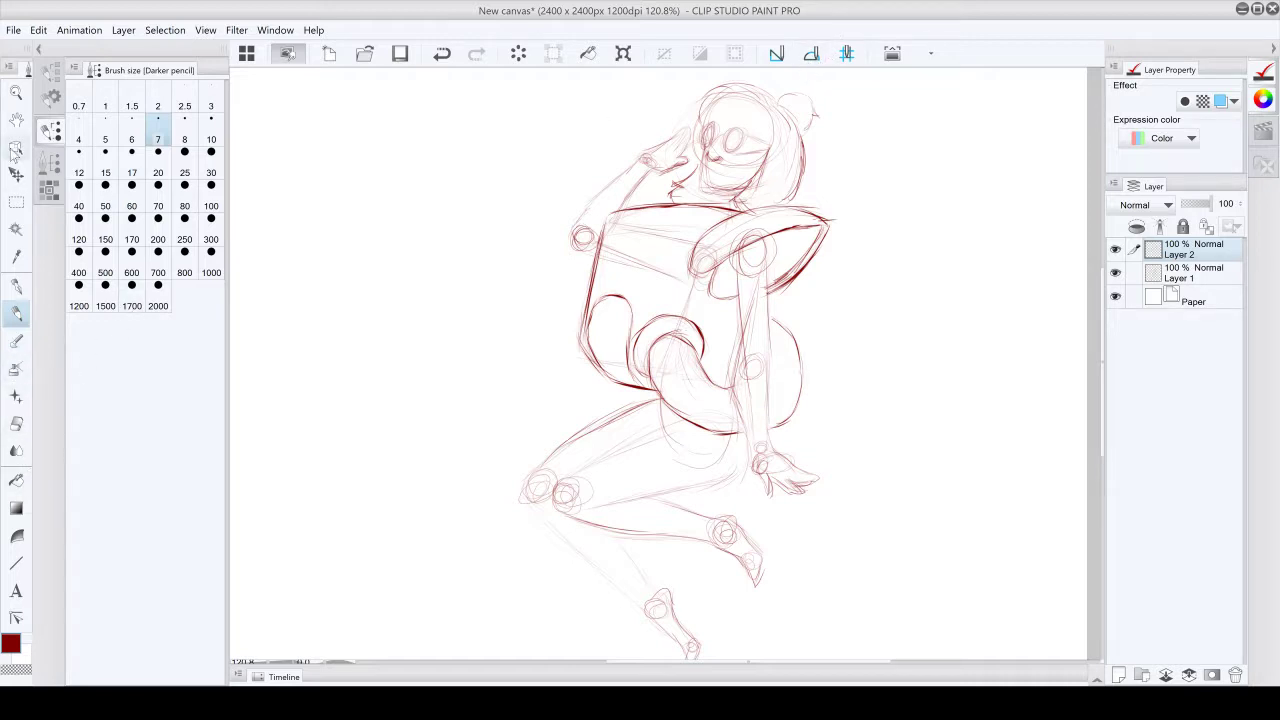
Trace the top of the hair, the side of the face and the bun using the Darker pencil at highest stabilization and size 8.
click(51, 97)
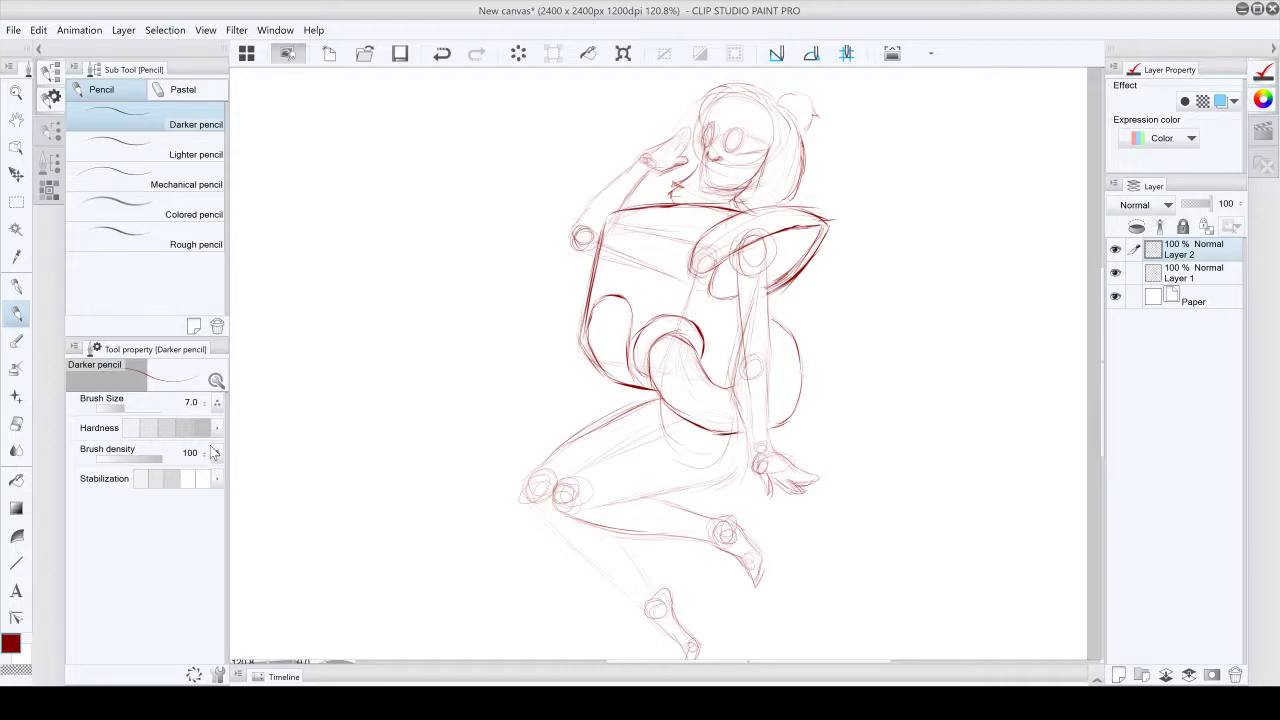
click(203, 479)
click(50, 130)
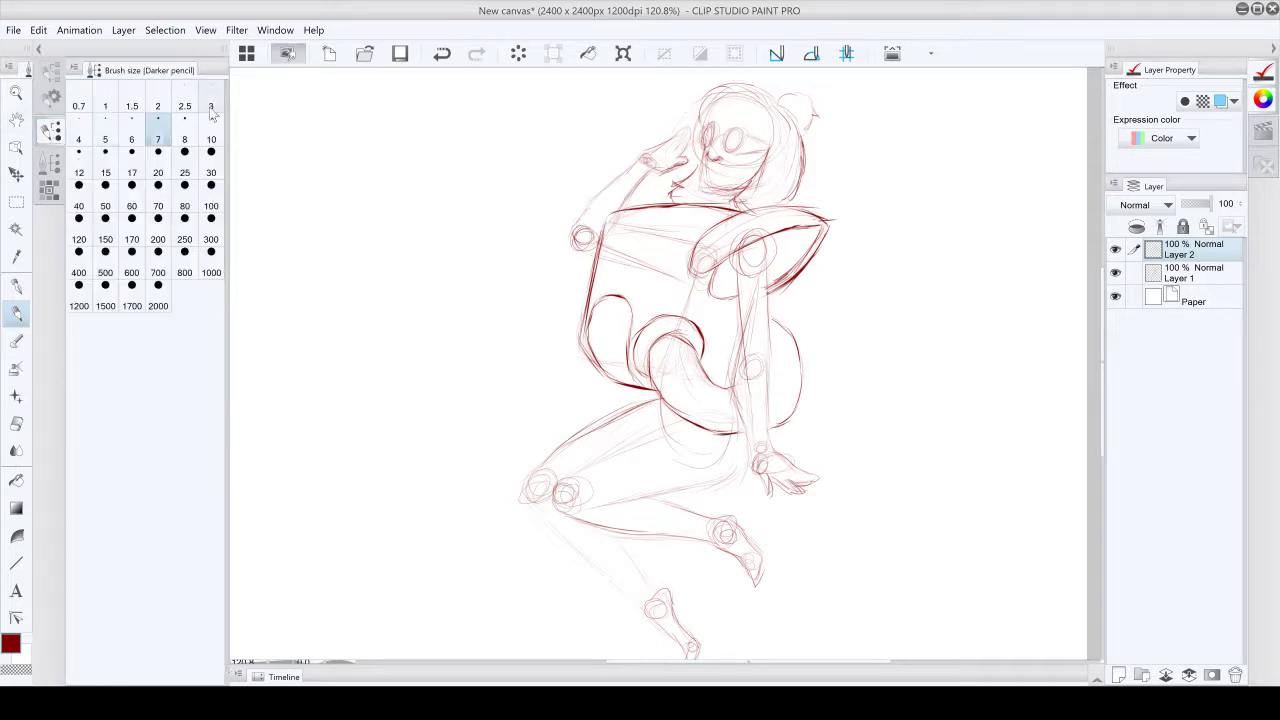
click(185, 138)
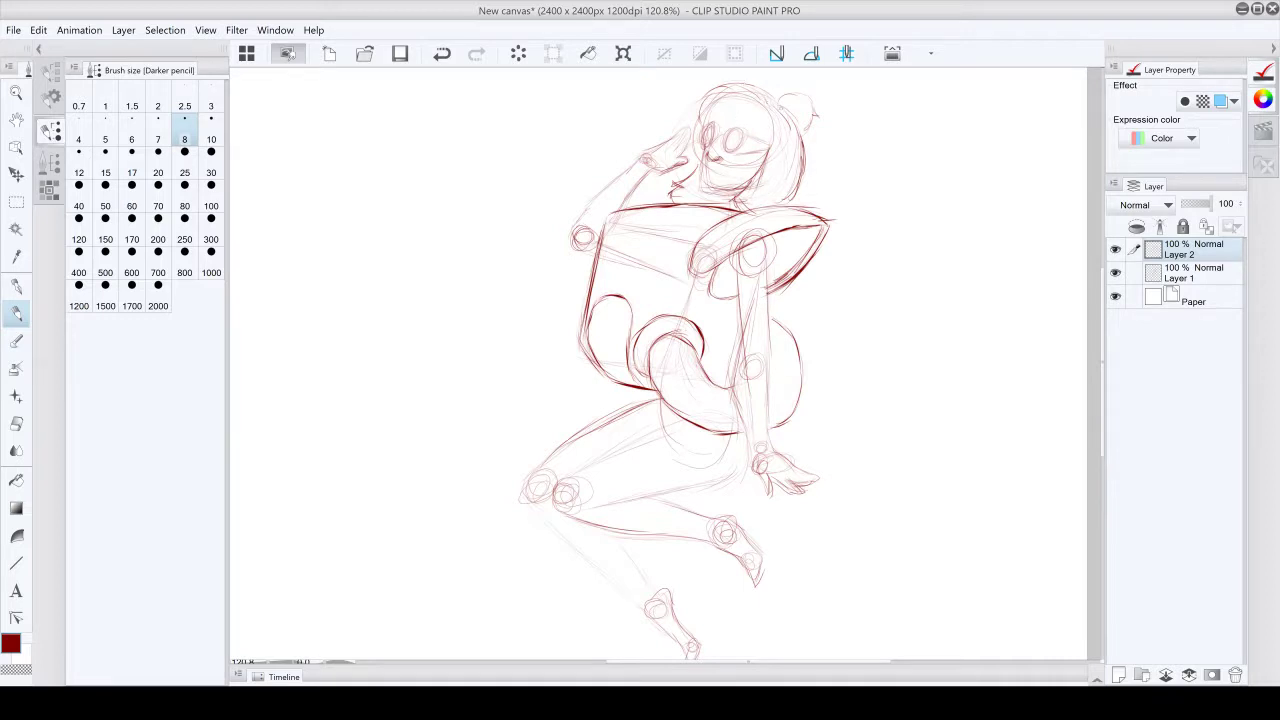
mouse_move(751, 88)
mouse_down()
mouse_move(764, 93)
mouse_move(726, 82)
mouse_move(702, 99)
mouse_move(702, 130)
mouse_up()
drag(771, 143, 757, 169)
mouse_move(798, 111)
mouse_down()
mouse_move(788, 131)
mouse_move(795, 91)
mouse_move(815, 103)
mouse_move(805, 136)
mouse_up()
Trace the lowered arm's inner edge down to the fingers using the Darker pencil at size 10.
click(211, 132)
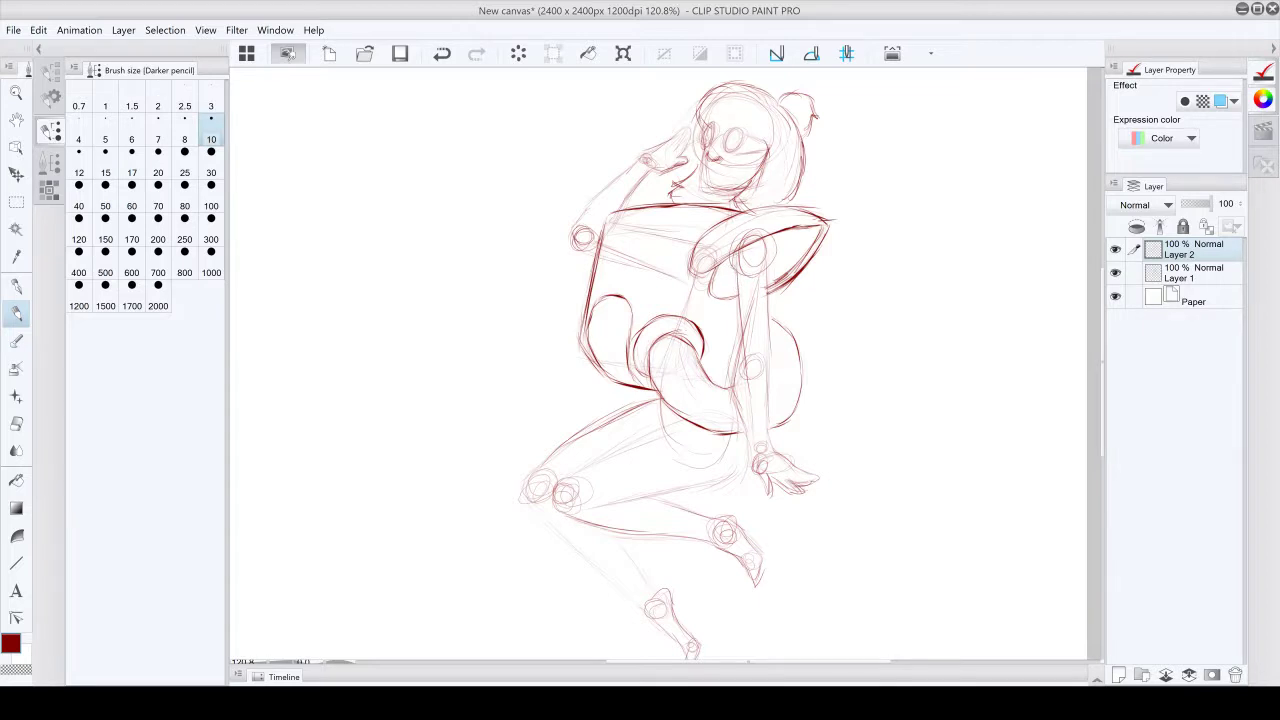
drag(738, 270, 766, 494)
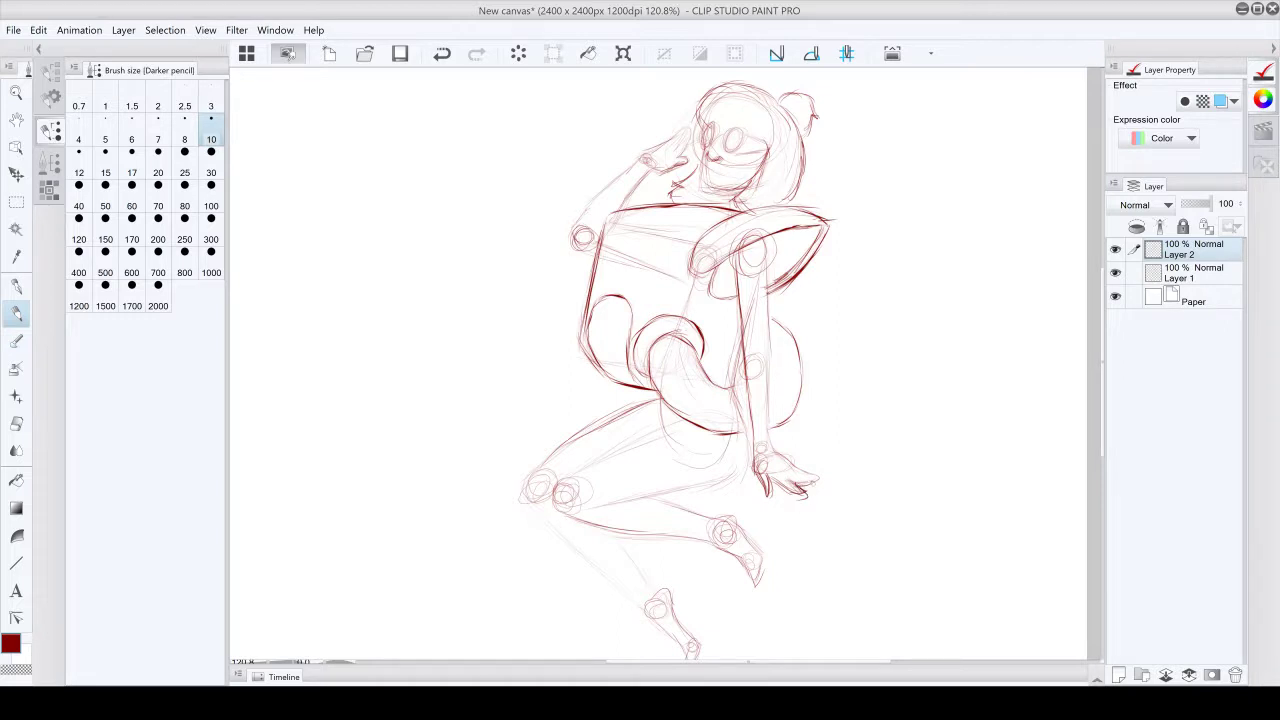
click(441, 53)
key(ctrl+y)
Trace the back and fingers of the lowered hand with the Darker pencil on a close-up, rotated view.
key(minus)
key(minus)
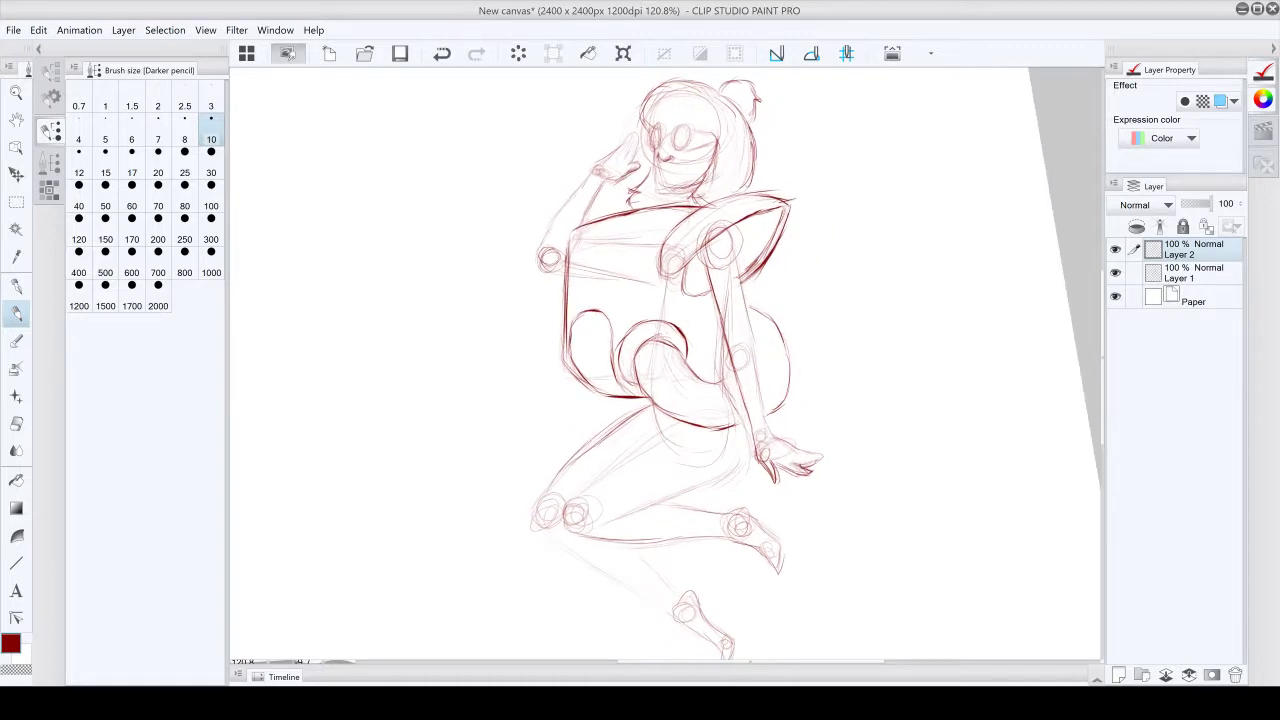
key(minus)
key(minus)
key(minus)
key(minus)
key(minus)
key(minus)
key(minus)
key(minus)
key(minus)
scroll(753, 384, up, 6)
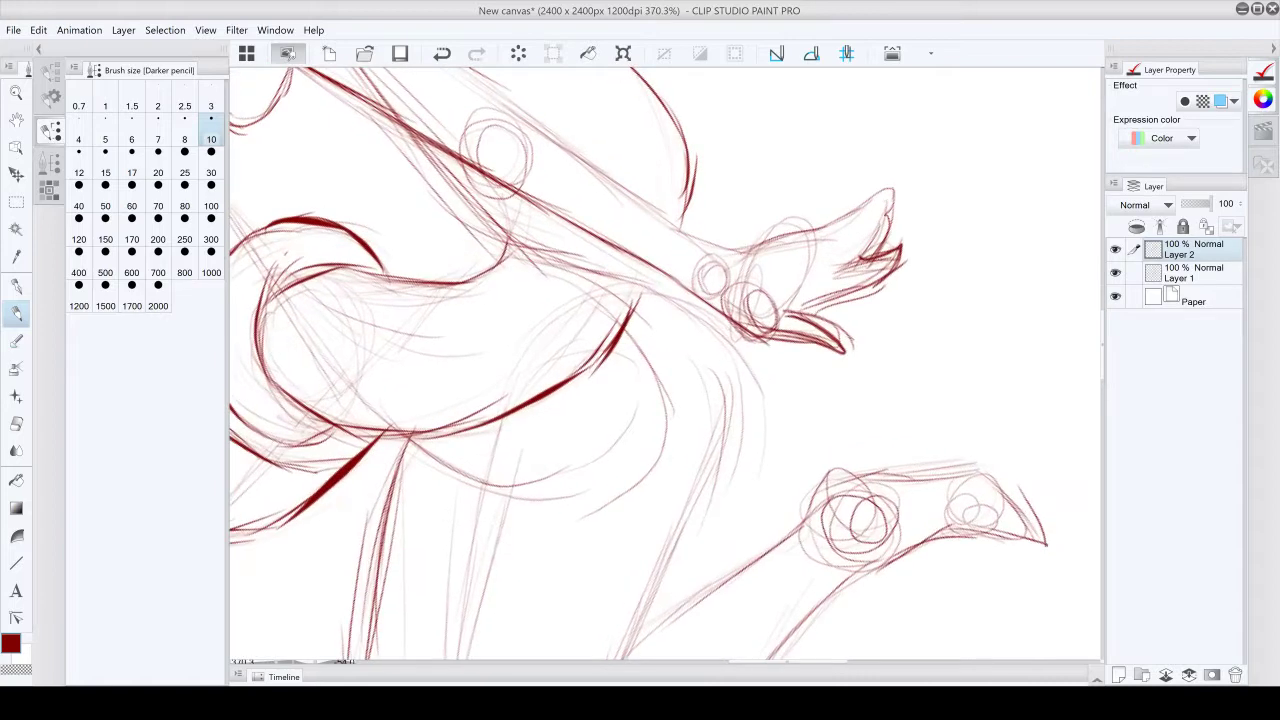
drag(745, 330, 610, 448)
key(e)
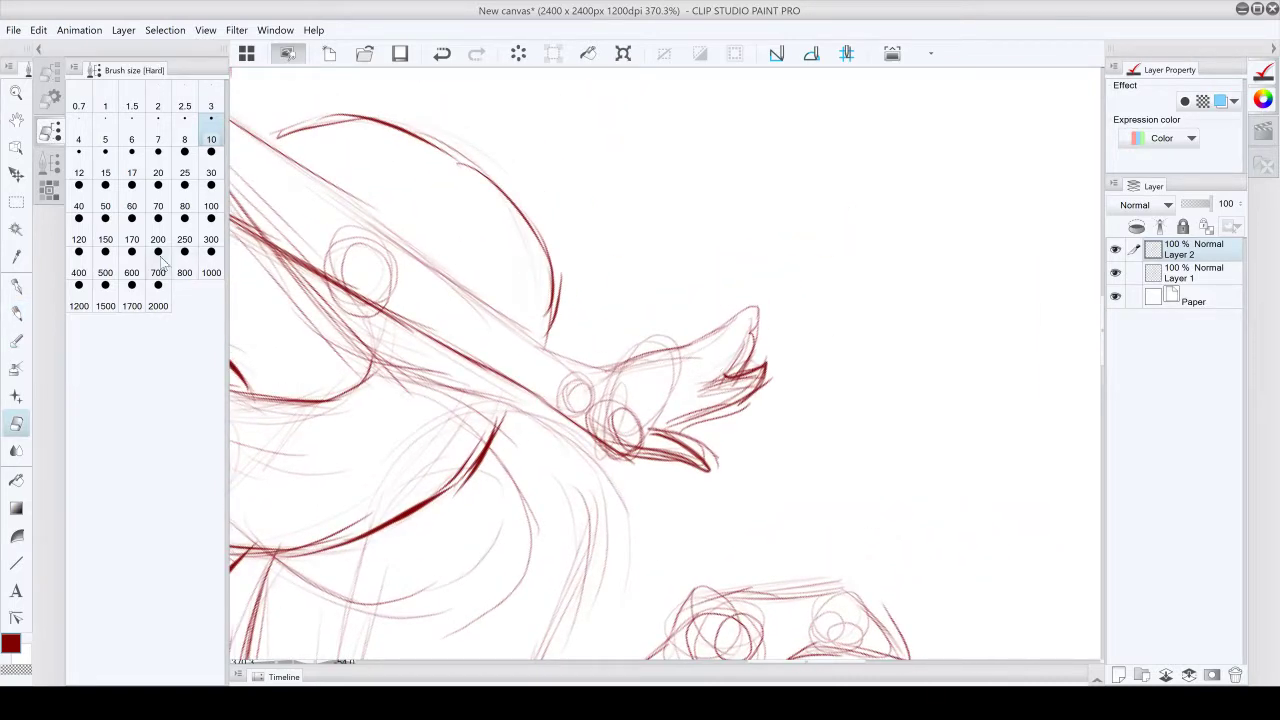
click(18, 316)
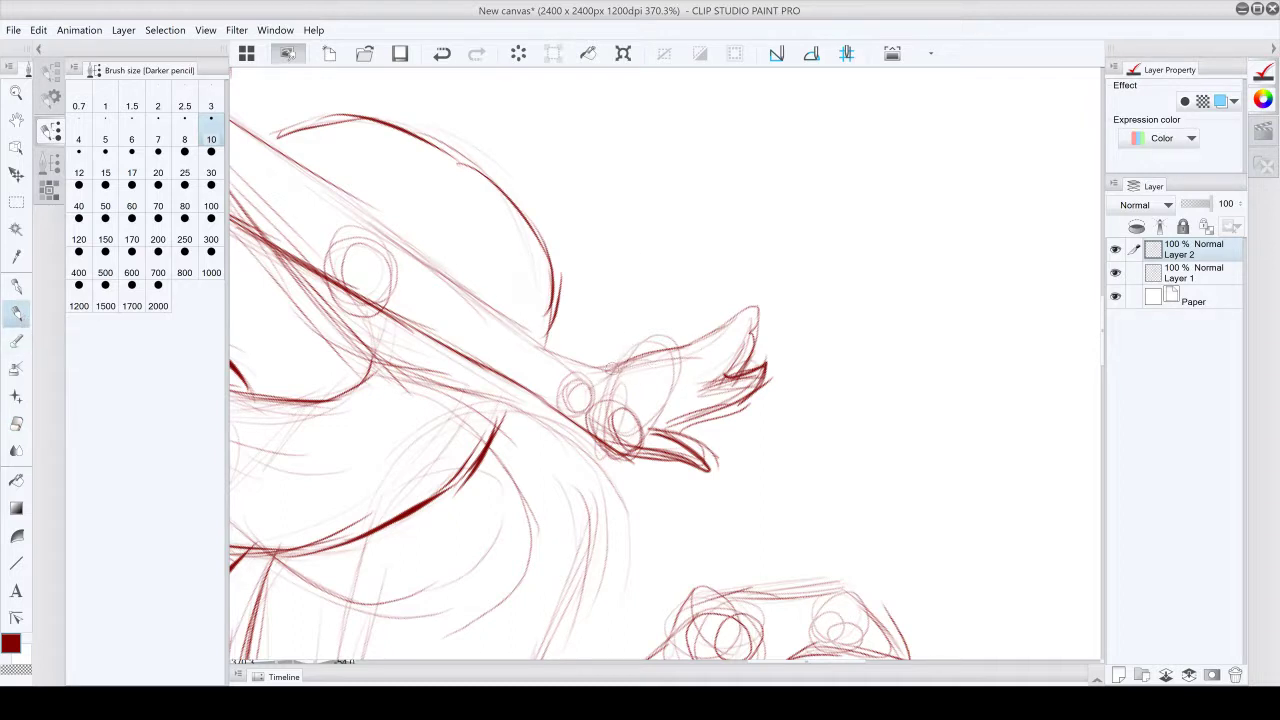
mouse_move(612, 367)
mouse_down()
mouse_move(760, 304)
mouse_move(746, 358)
mouse_move(708, 386)
mouse_move(762, 362)
mouse_move(744, 392)
mouse_up()
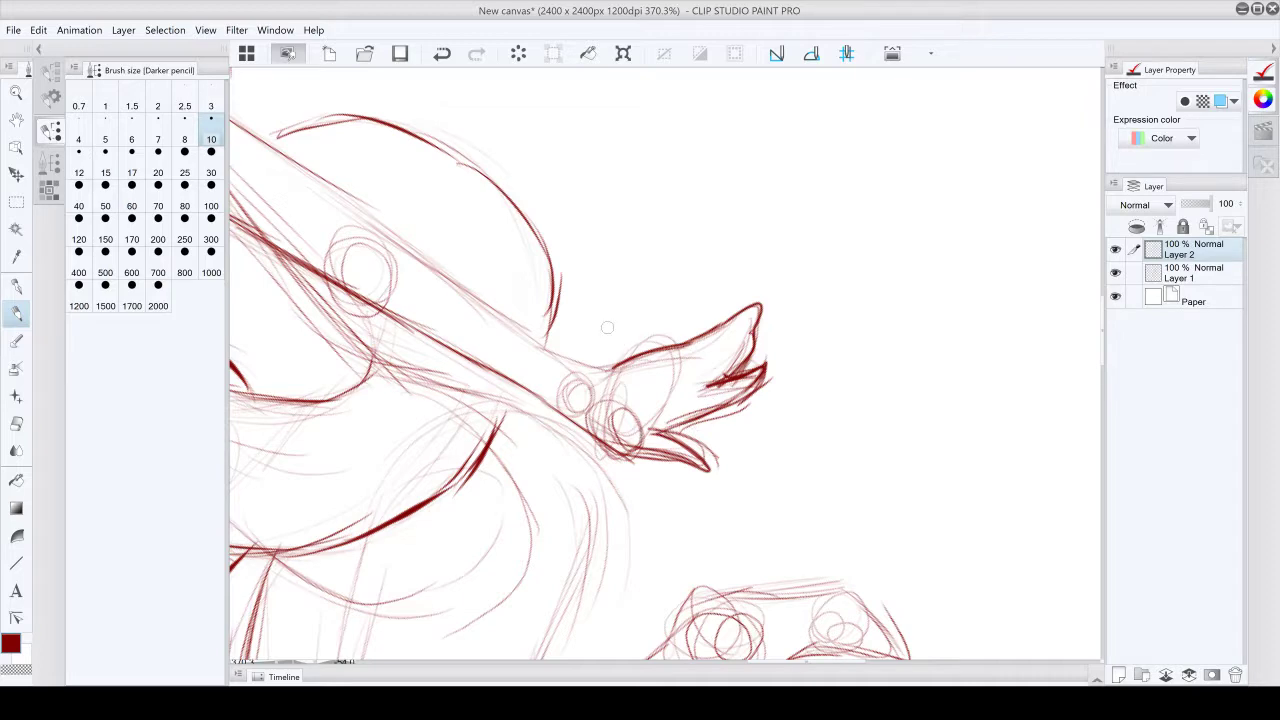
Trace the lowered forearm's outer edge from the elbow to the wrist.
mouse_move(607, 327)
mouse_down()
mouse_move(678, 296)
mouse_move(455, 421)
mouse_up()
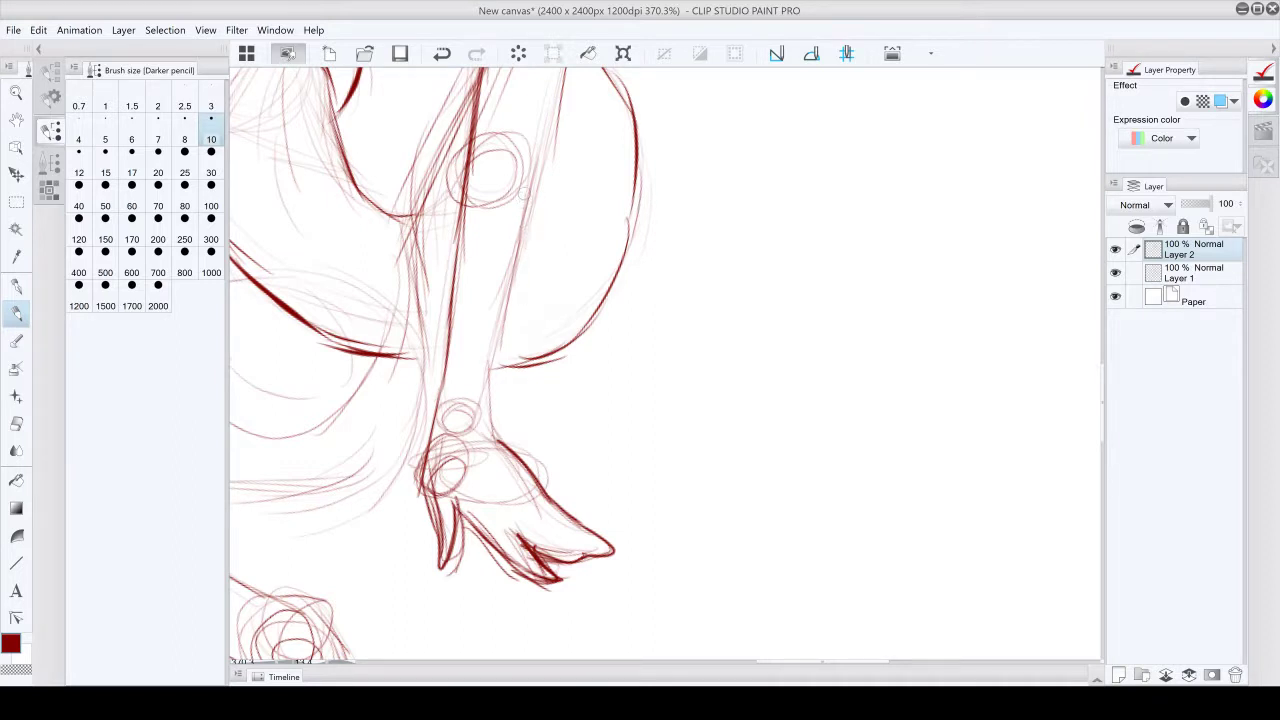
mouse_move(523, 192)
mouse_down()
mouse_move(515, 275)
mouse_move(508, 210)
mouse_move(530, 195)
mouse_move(502, 308)
mouse_up()
mouse_move(518, 264)
mouse_down()
mouse_move(483, 407)
mouse_move(495, 448)
mouse_up()
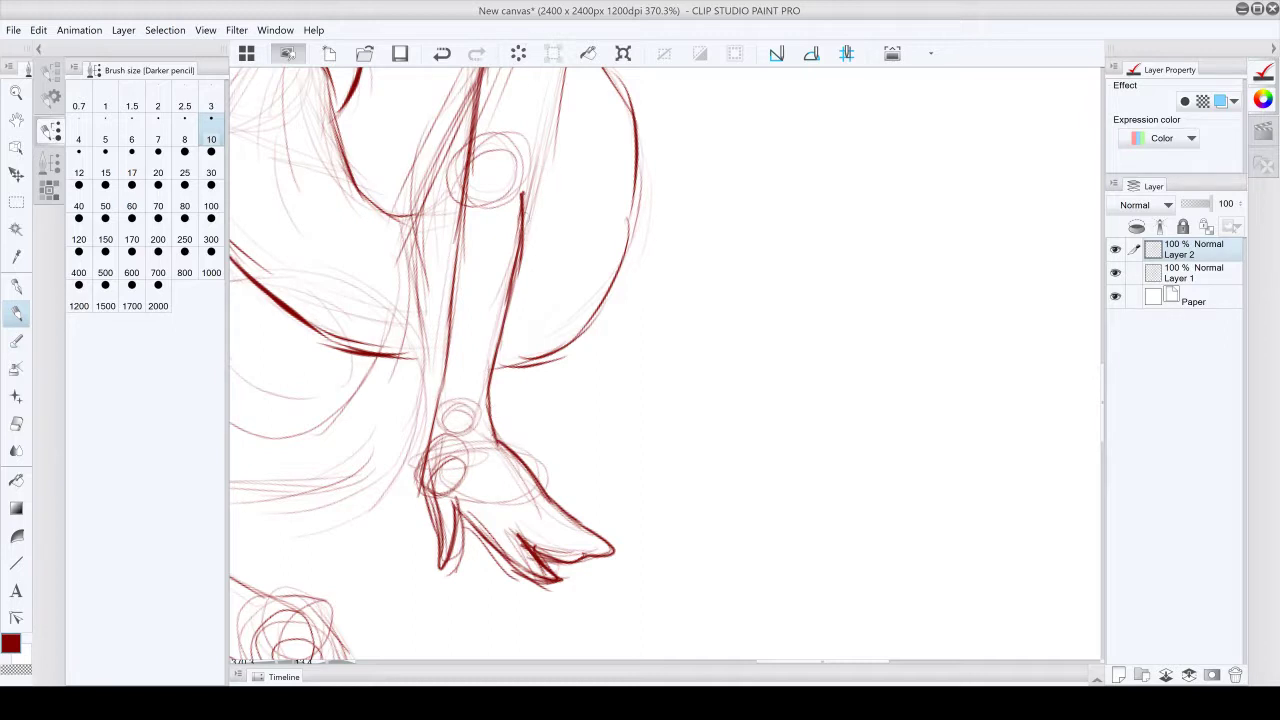
Trace the upper arm's outer edge from the shoulder joint down to the elbow, joining it to the forearm line.
mouse_move(528, 215)
mouse_down()
mouse_move(556, 102)
mouse_move(465, 372)
mouse_up()
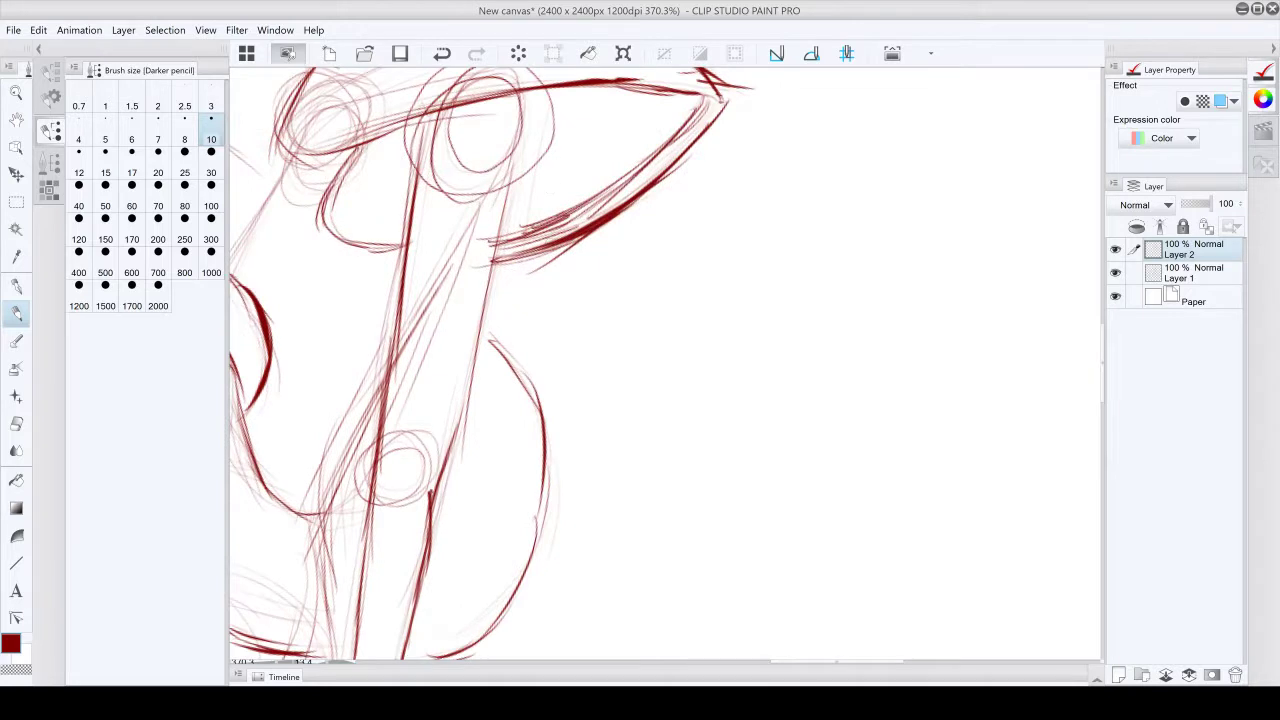
drag(450, 447, 463, 372)
drag(508, 218, 488, 306)
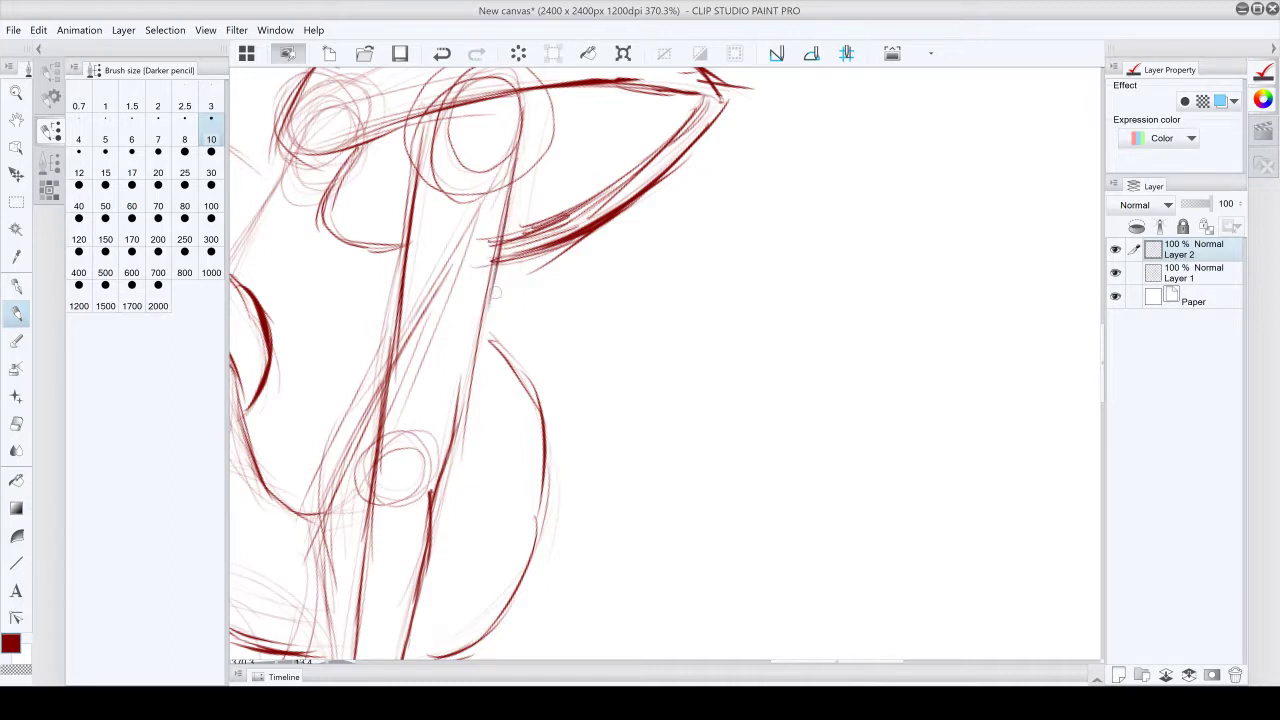
drag(500, 262, 470, 396)
drag(486, 322, 458, 436)
drag(472, 364, 440, 468)
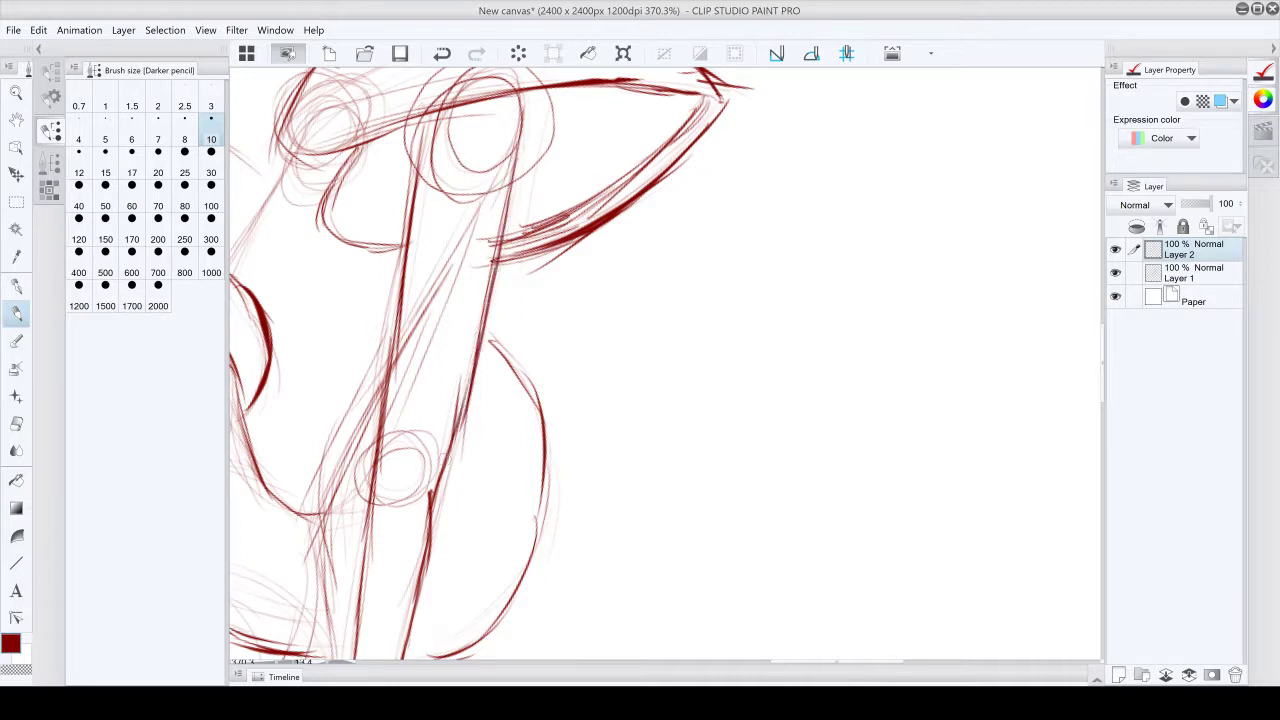
drag(461, 416, 447, 466)
drag(462, 412, 438, 502)
Erase the stray pencil lines along the lowered arm's outer edge near the elbow with the Hard eraser.
click(16, 423)
drag(457, 376, 447, 440)
drag(445, 509, 439, 513)
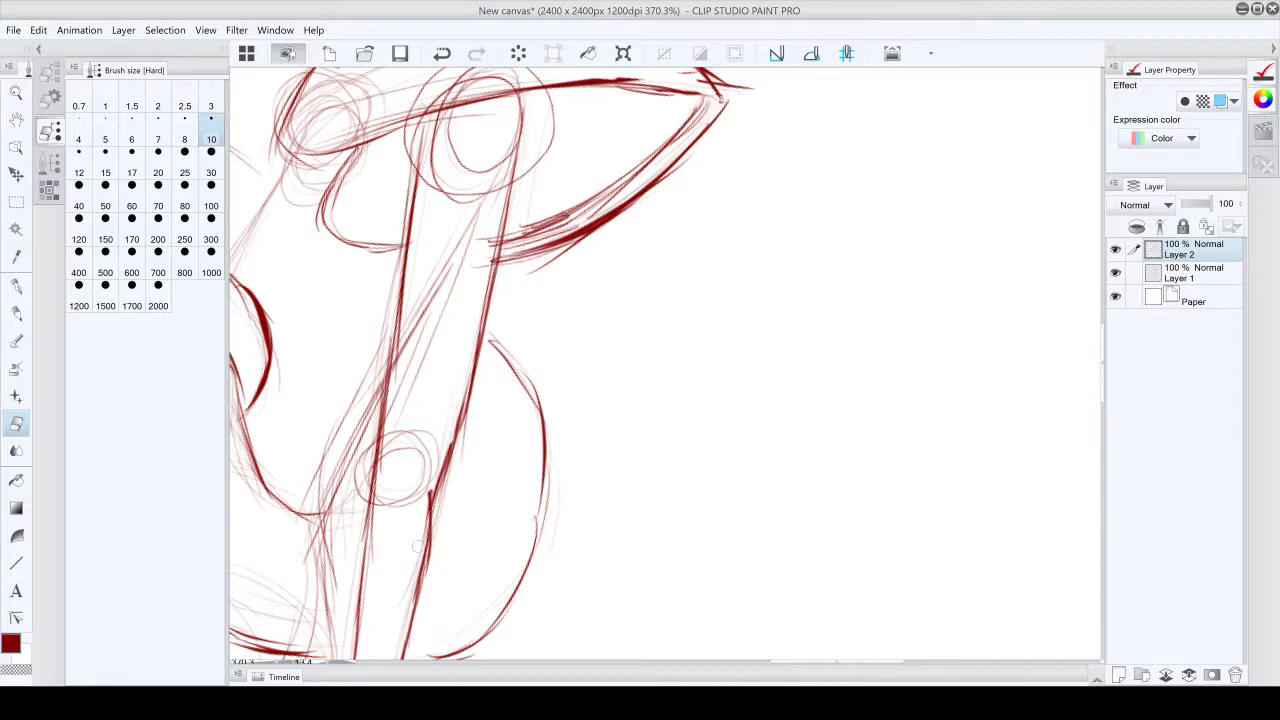
scroll(520, 435, down, 5)
drag(460, 400, 712, 460)
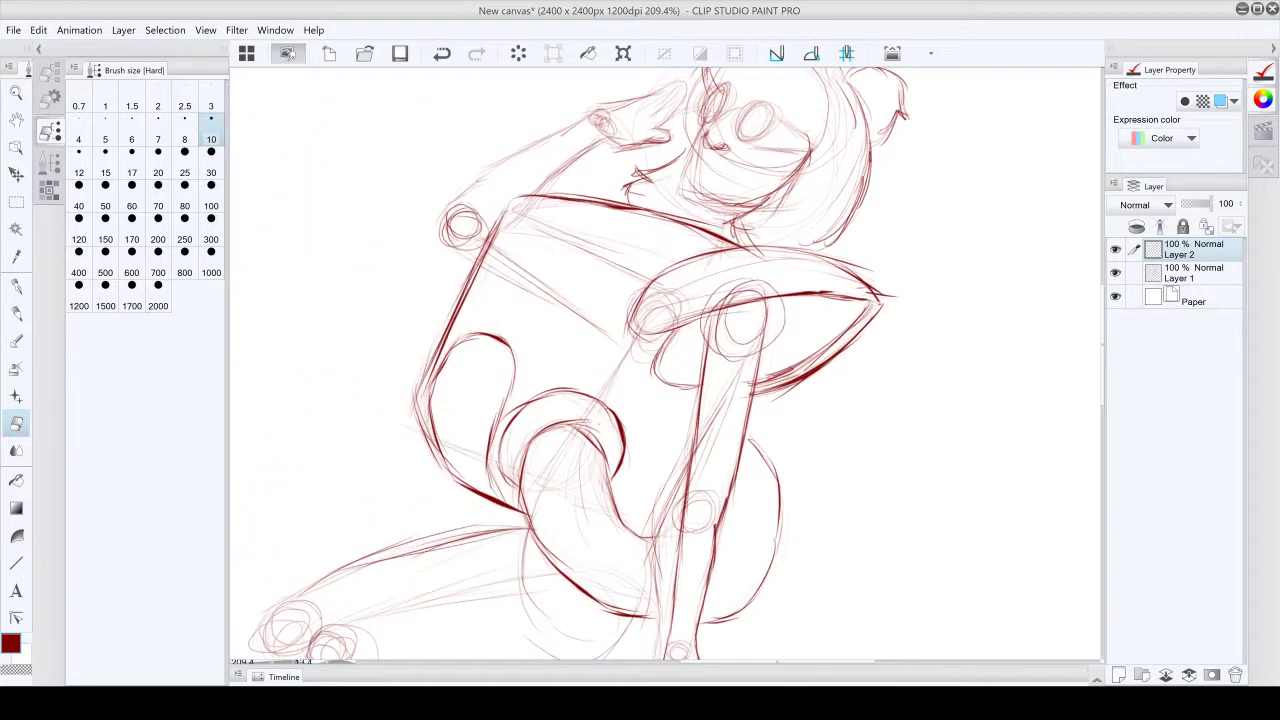
Trace the underside of the near thigh from the hip to the knee with the Darker pencil.
scroll(530, 440, down, 1)
scroll(640, 400, down, 1)
drag(831, 321, 767, 258)
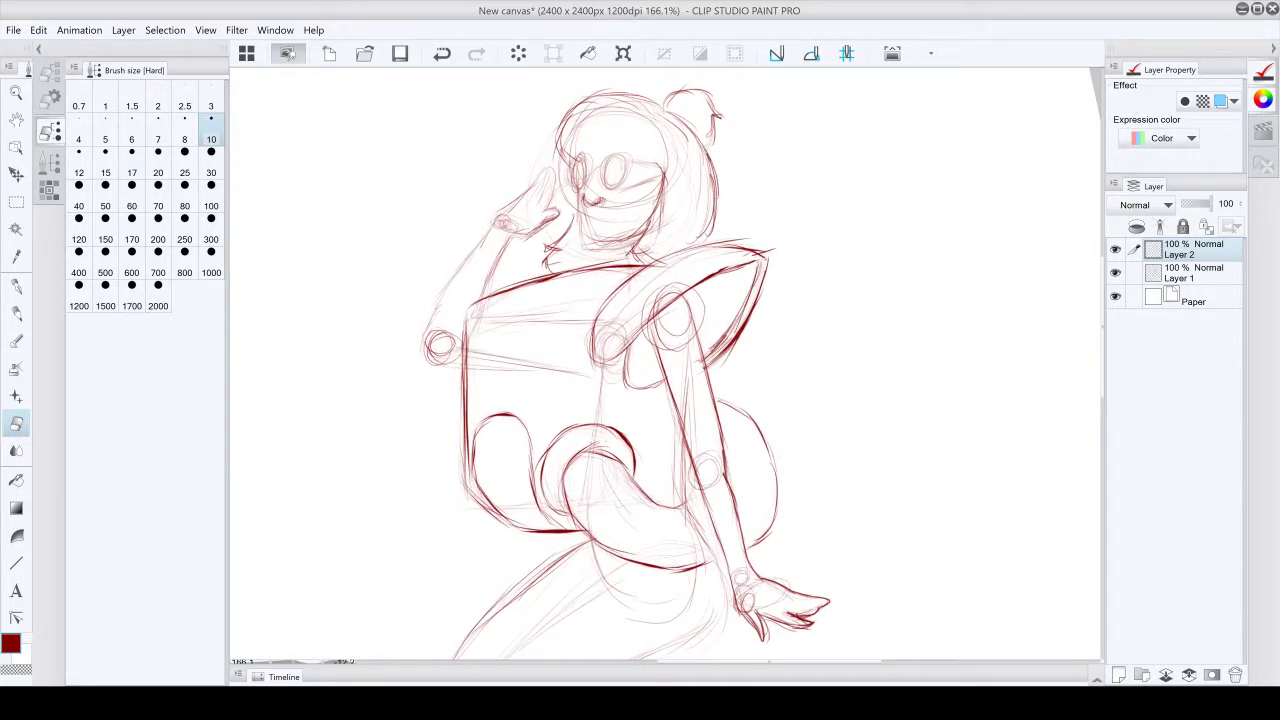
scroll(628, 364, down, 3)
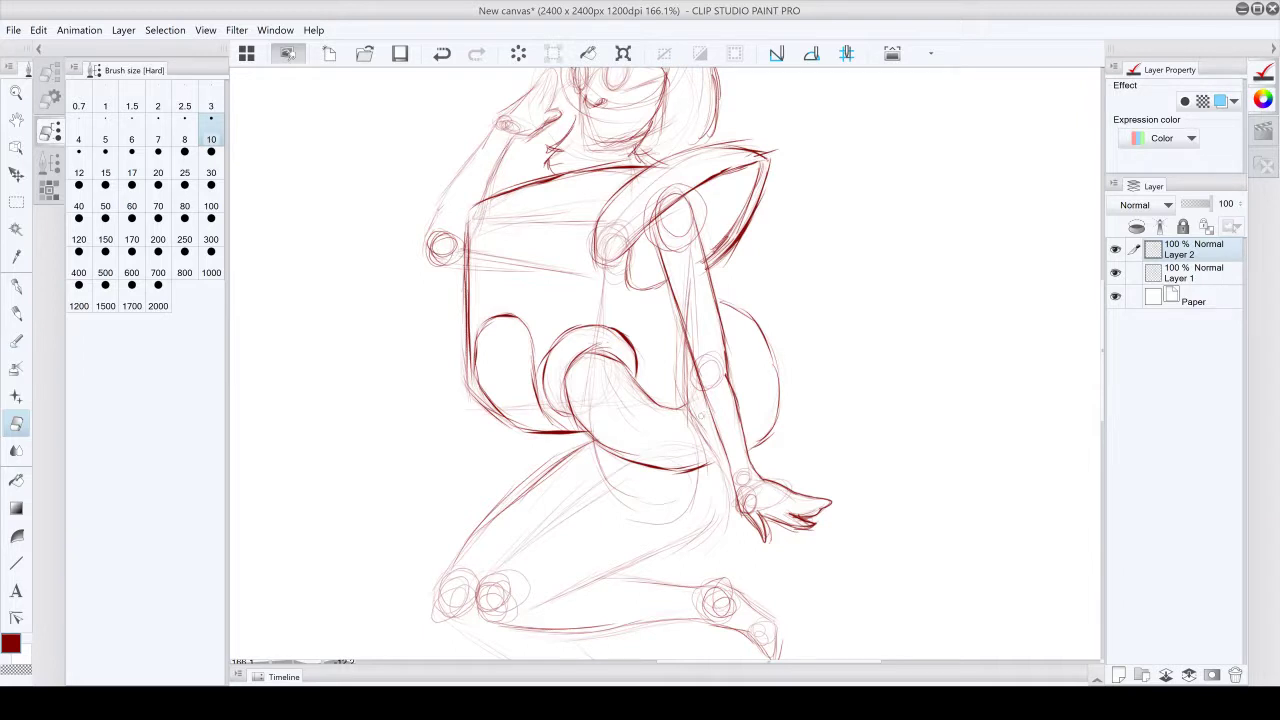
drag(673, 380, 623, 212)
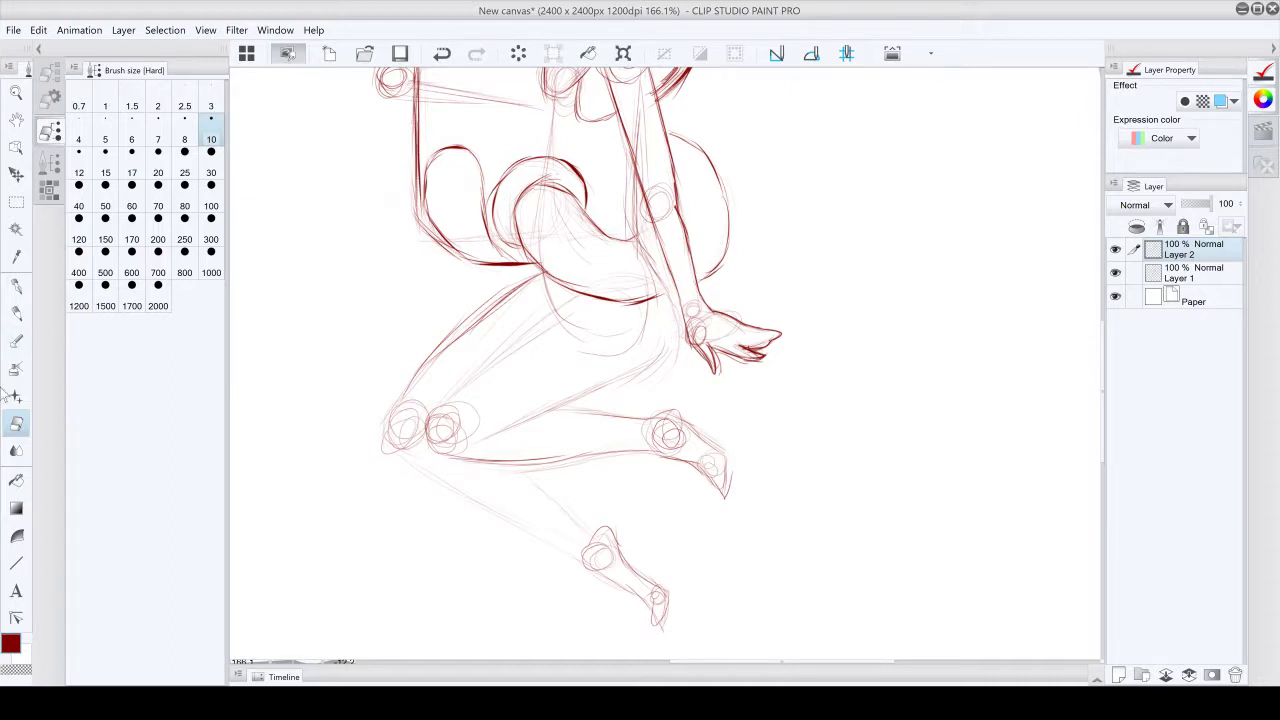
click(16, 312)
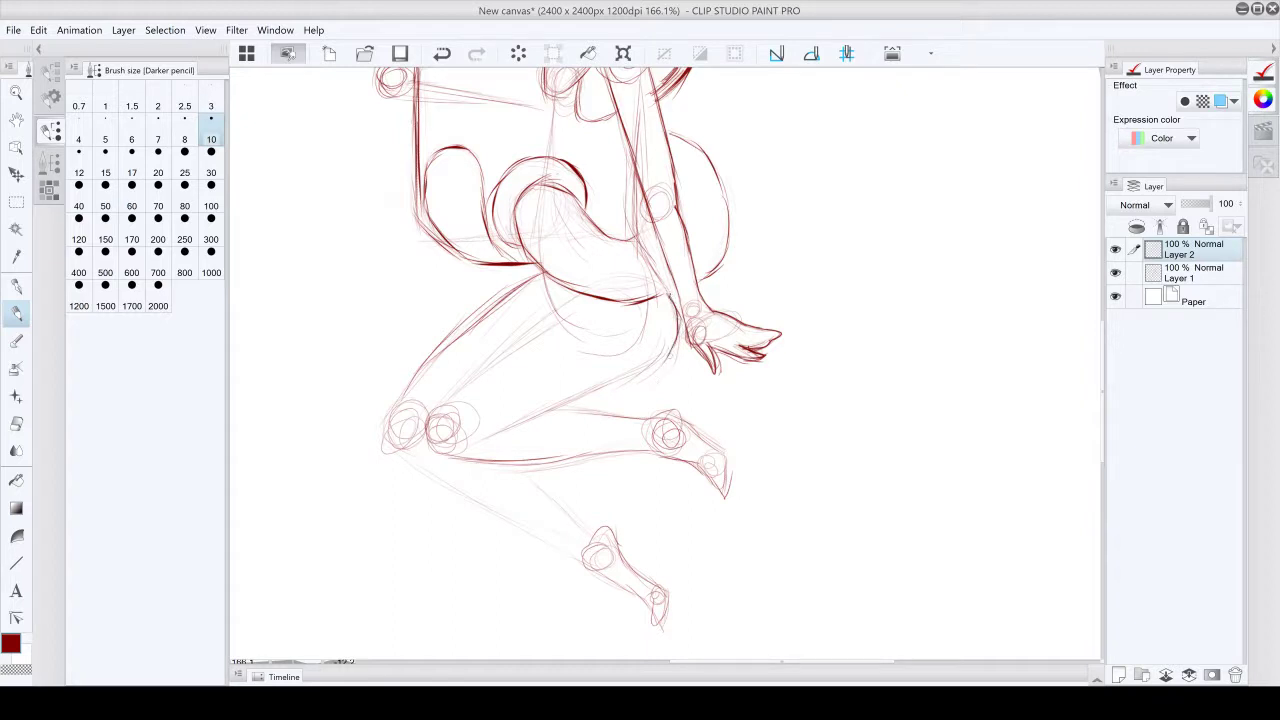
drag(652, 362, 568, 405)
drag(469, 444, 584, 394)
drag(516, 426, 618, 386)
drag(550, 410, 624, 377)
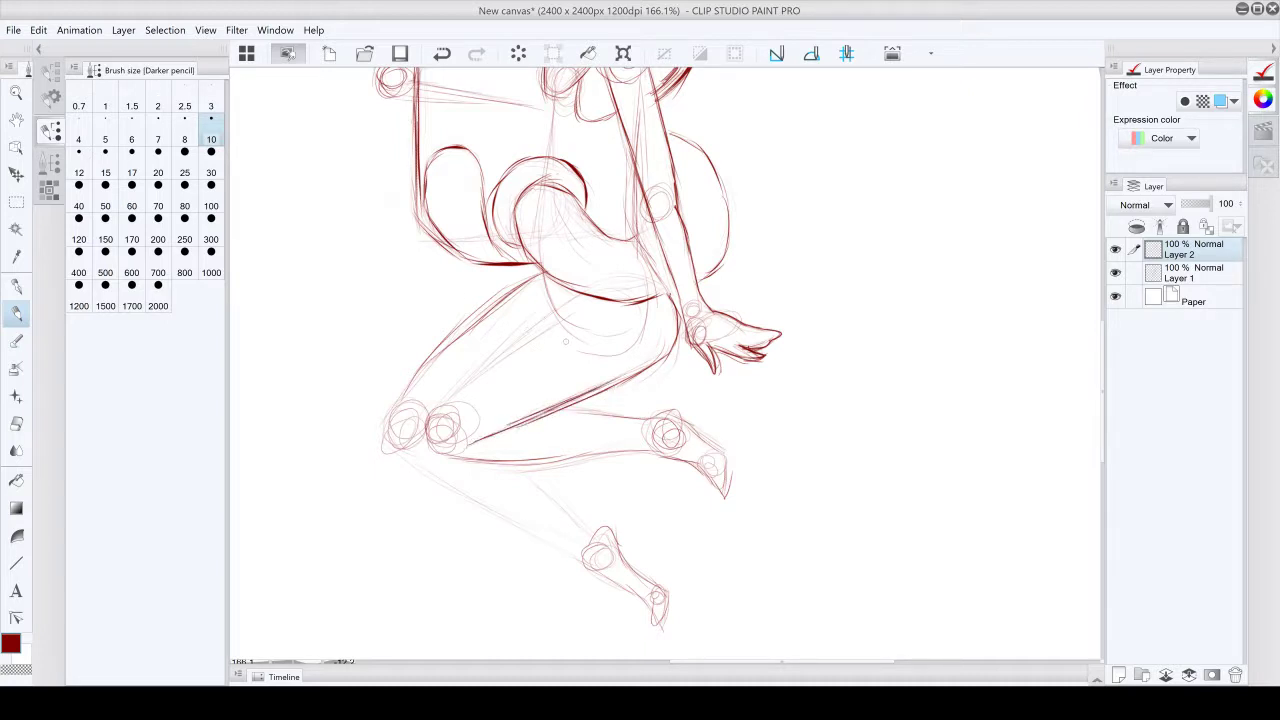
Trace the near leg's outline from the top of the thigh around the knee and along the shin to the toes.
mouse_move(566, 310)
mouse_down()
mouse_move(436, 405)
mouse_move(569, 449)
mouse_move(511, 465)
mouse_move(644, 448)
mouse_move(618, 450)
mouse_move(724, 497)
mouse_up()
drag(728, 448, 724, 496)
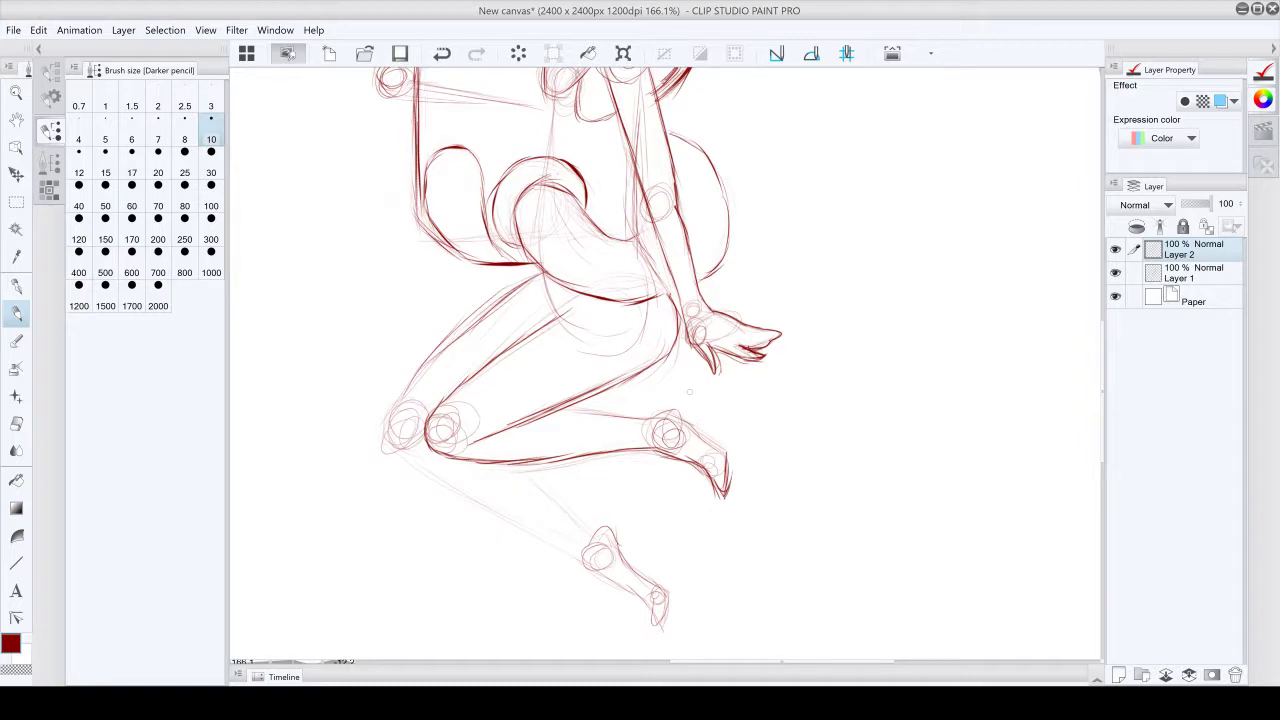
Trace the near foot's remaining edge and heel, and continue the calf line up to the underside of the thigh.
drag(690, 392, 443, 343)
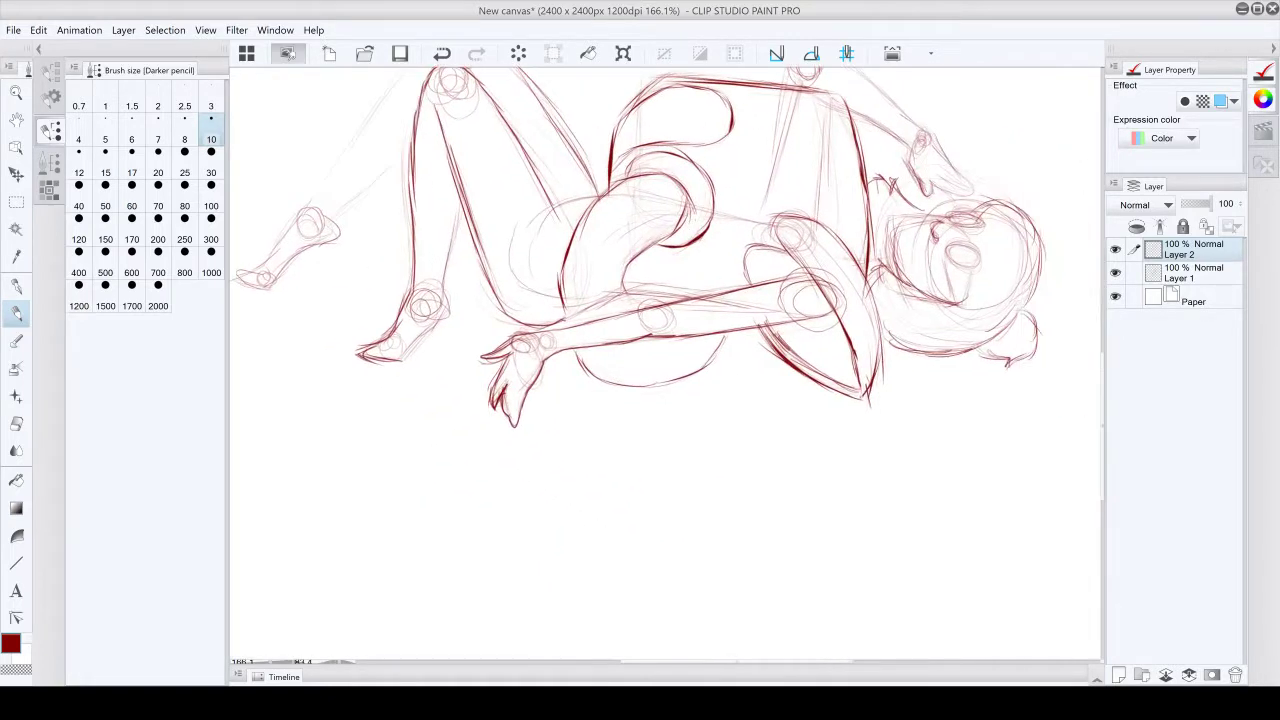
scroll(514, 400, up, 3)
scroll(495, 320, up, 2)
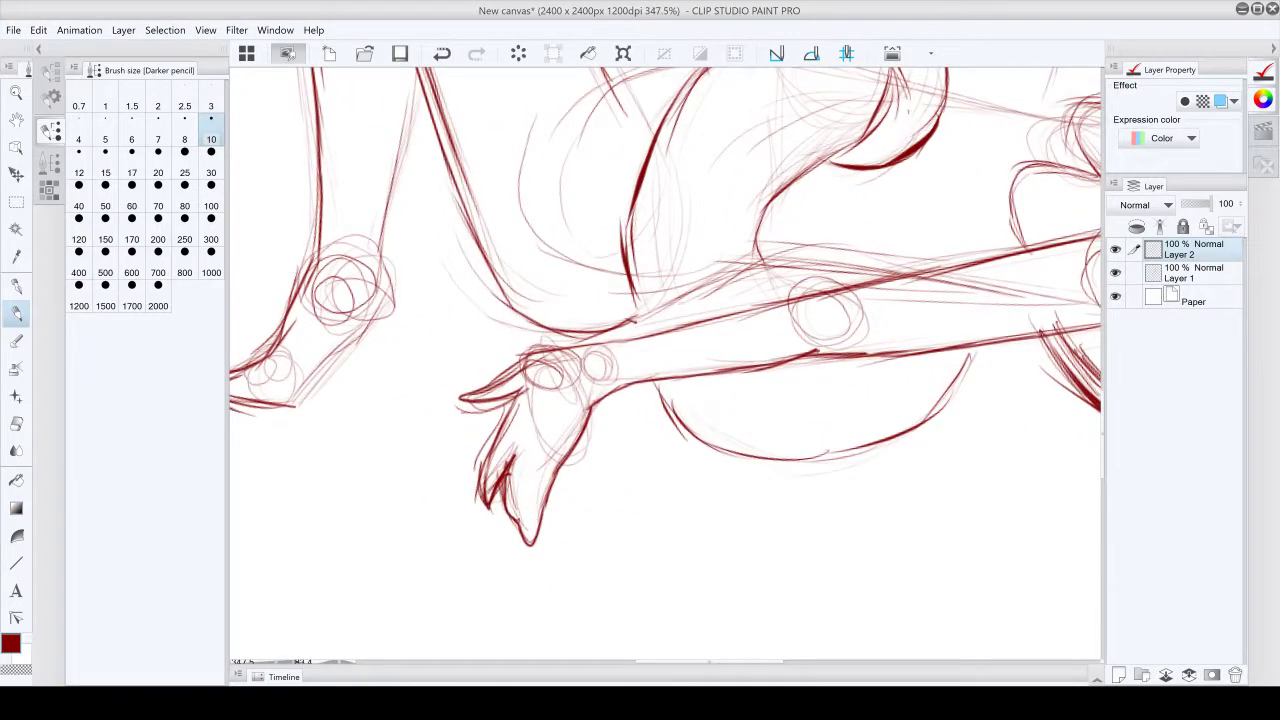
drag(287, 403, 391, 302)
mouse_move(372, 250)
mouse_down()
mouse_move(396, 288)
mouse_move(376, 318)
mouse_up()
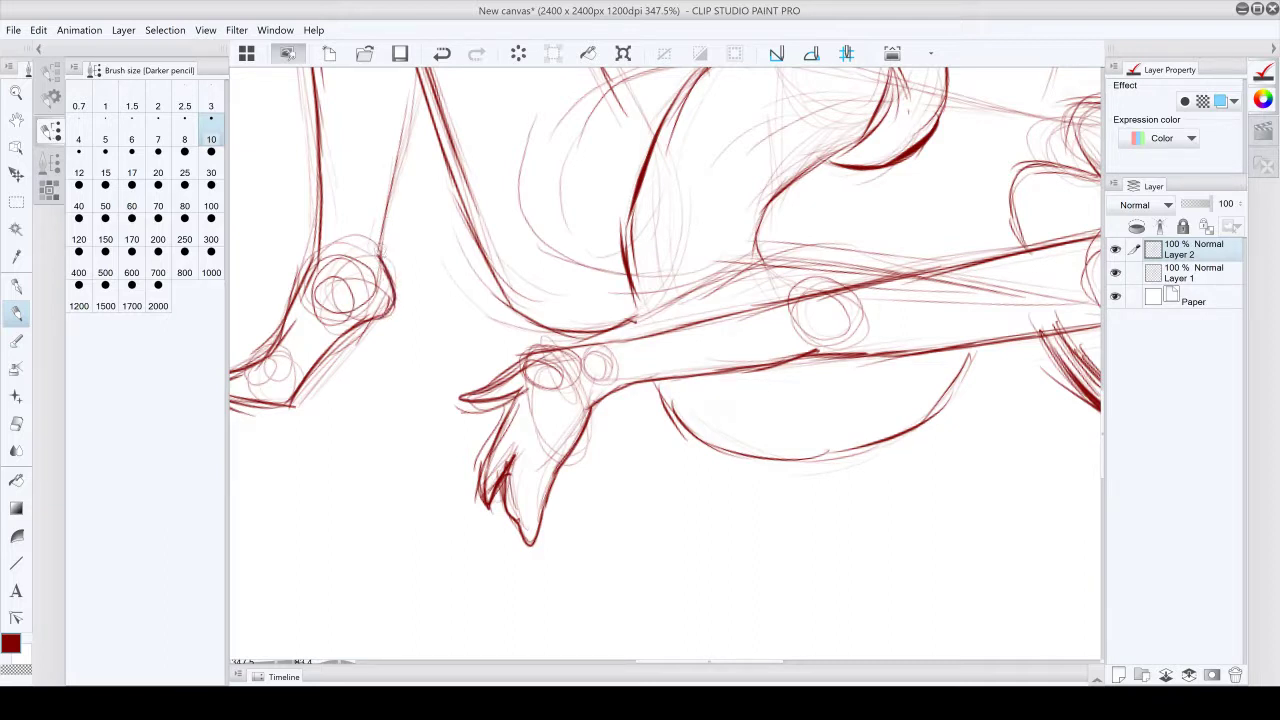
mouse_move(381, 252)
mouse_down()
mouse_move(388, 196)
mouse_move(394, 255)
mouse_move(313, 474)
mouse_up()
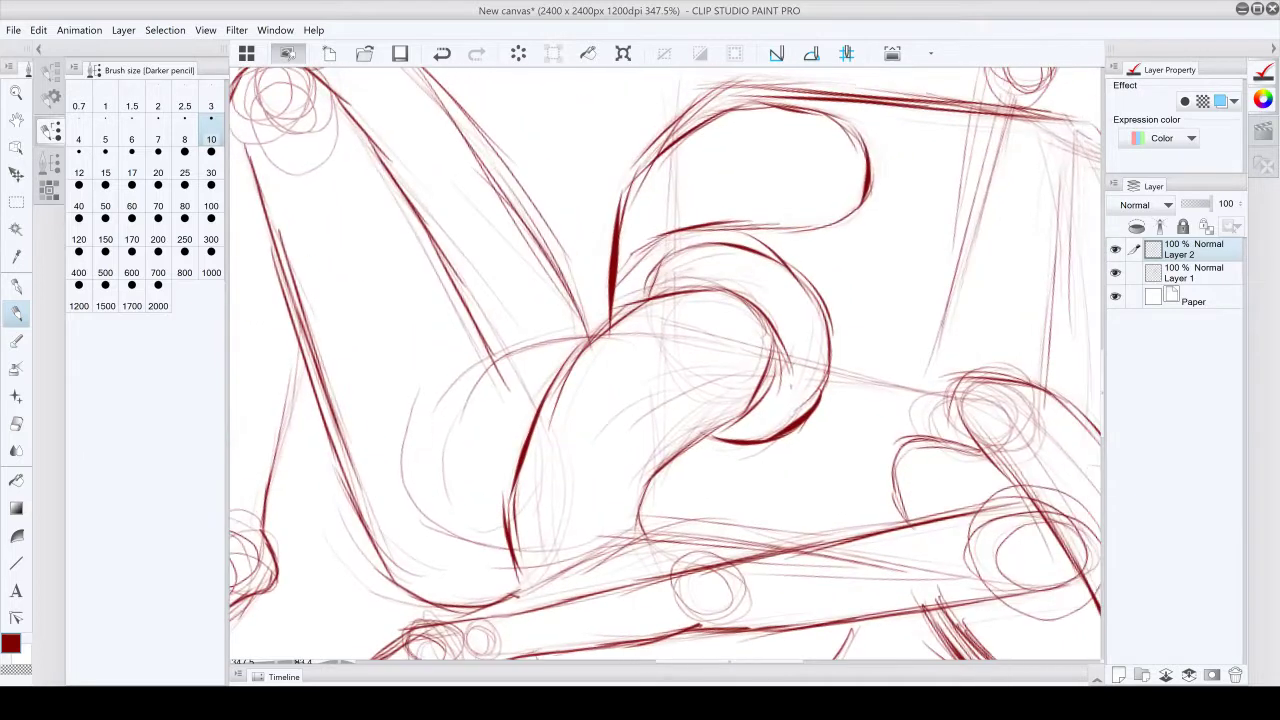
mouse_move(303, 350)
mouse_down()
mouse_move(266, 500)
mouse_move(525, 701)
mouse_move(618, 663)
mouse_move(725, 519)
mouse_up()
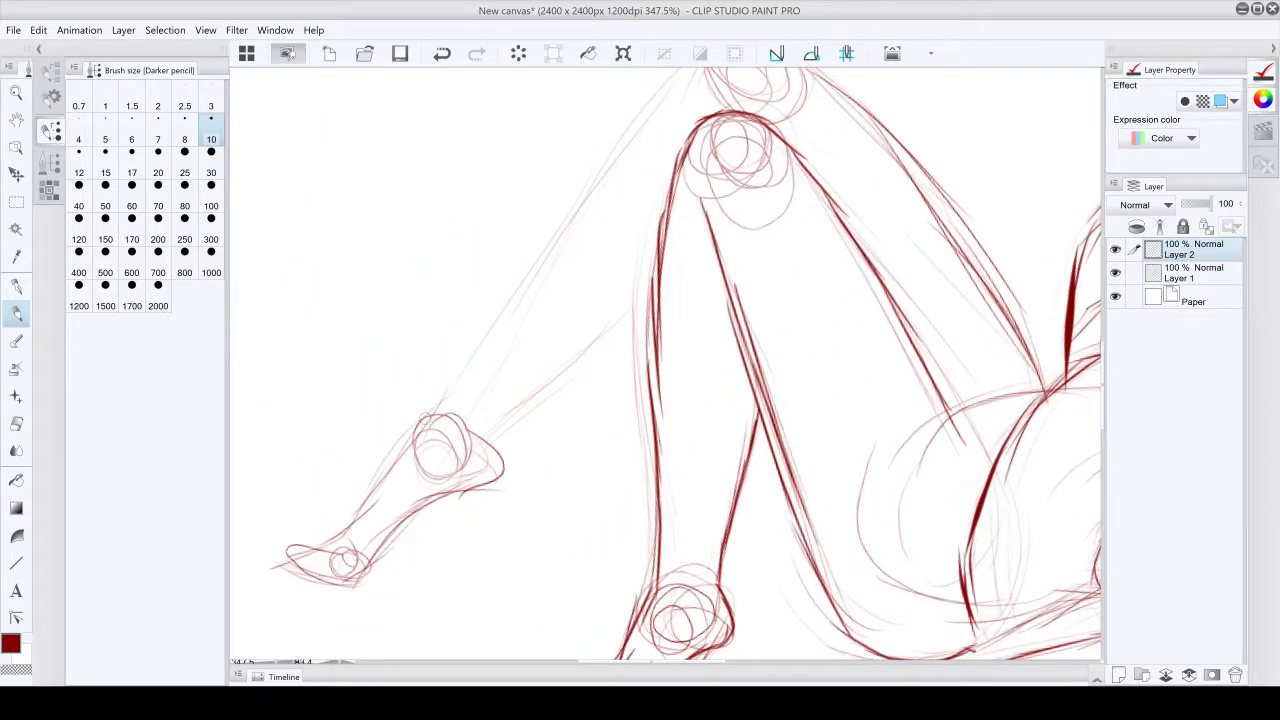
Trace the far foot's outline and the back of the far calf up to where the near leg covers it.
mouse_move(424, 415)
mouse_down()
mouse_move(349, 519)
mouse_move(291, 561)
mouse_move(344, 577)
mouse_move(388, 553)
mouse_move(376, 565)
mouse_move(421, 507)
mouse_move(506, 474)
mouse_up()
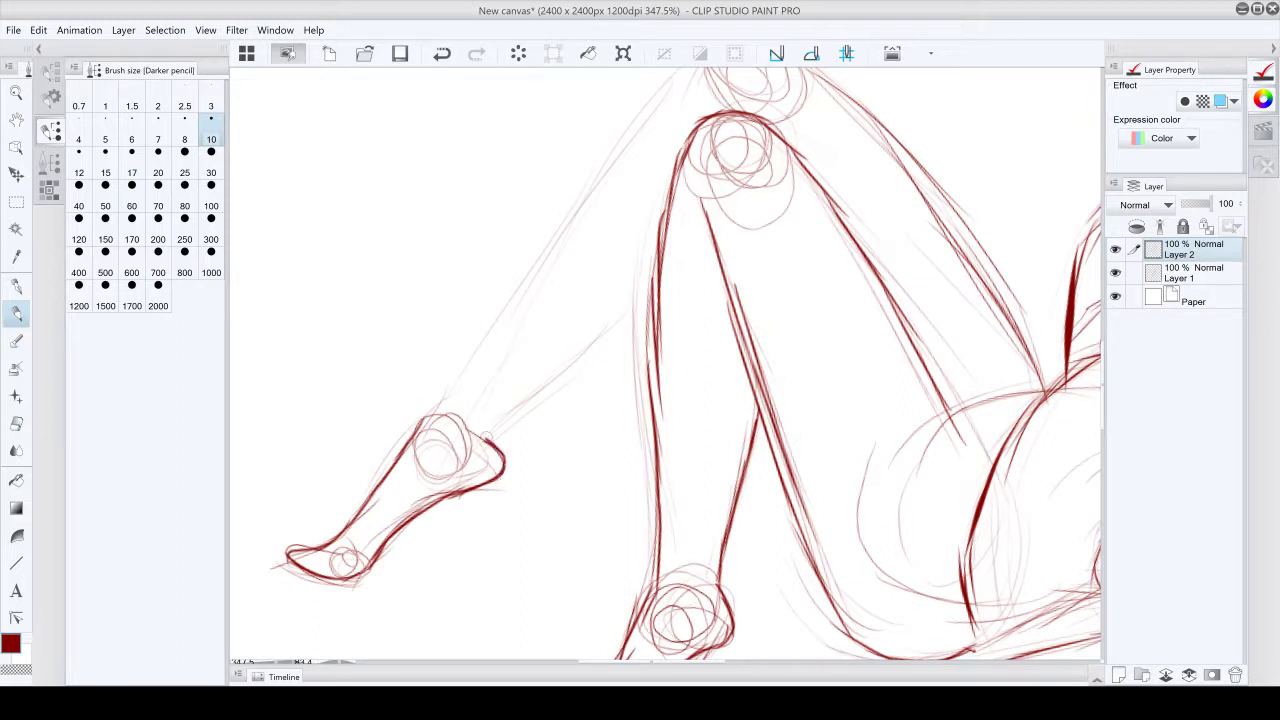
drag(489, 434, 541, 390)
drag(487, 438, 646, 290)
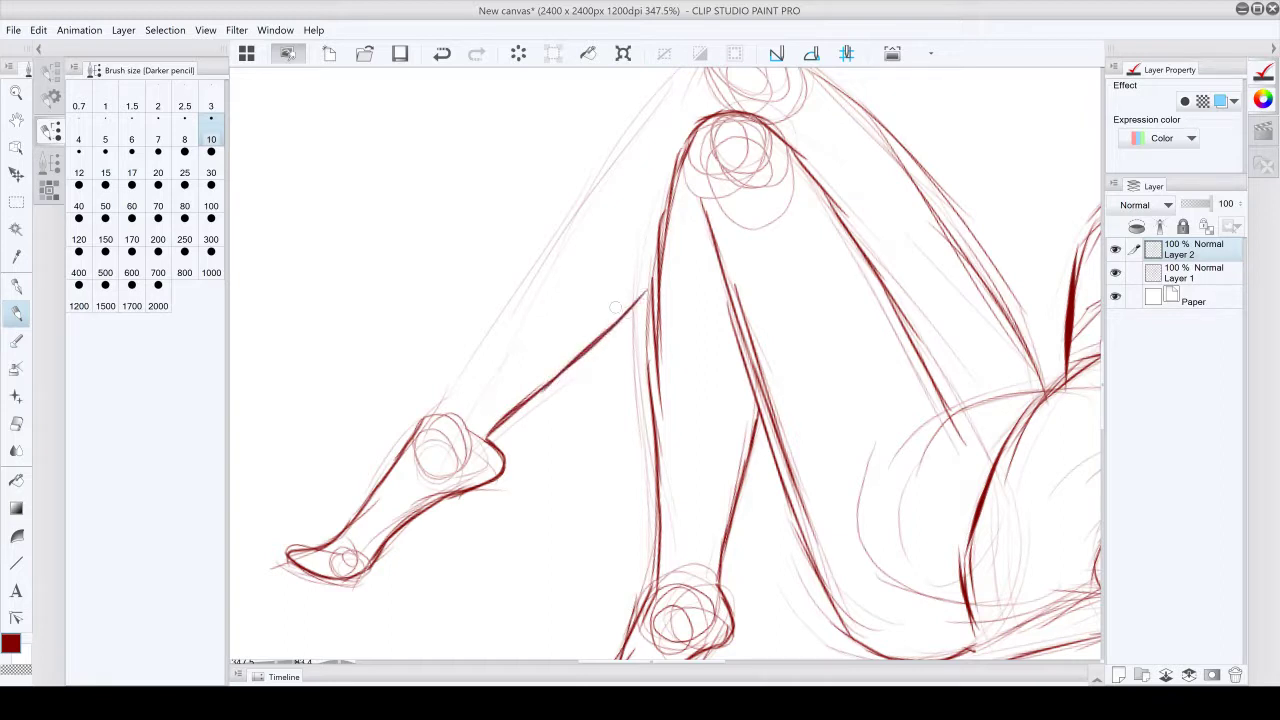
Trace the front of the far shin from the ankle up and over the knee.
drag(421, 428, 463, 357)
mouse_move(430, 410)
mouse_down()
mouse_move(492, 324)
mouse_move(288, 514)
mouse_move(326, 488)
mouse_up()
mouse_move(280, 550)
mouse_down()
mouse_move(388, 432)
mouse_move(318, 502)
mouse_move(364, 430)
mouse_up()
drag(320, 492, 422, 354)
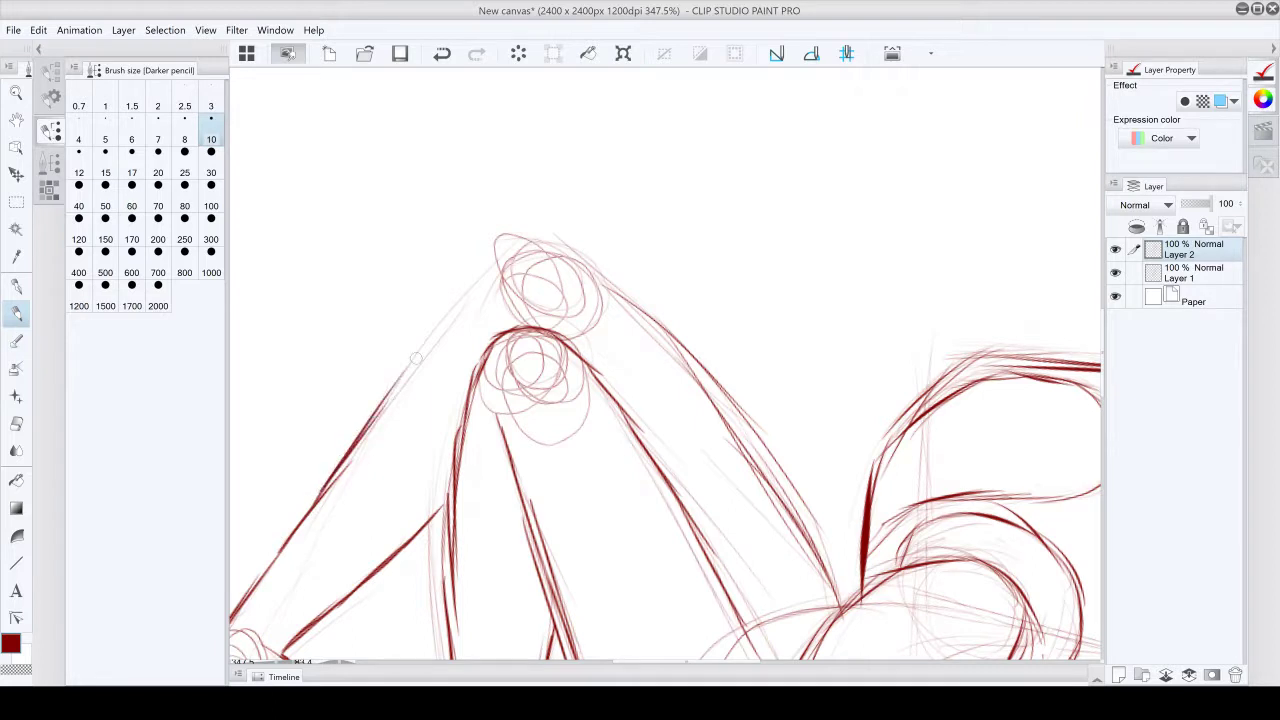
drag(385, 398, 438, 323)
mouse_move(382, 402)
mouse_down()
mouse_move(524, 238)
mouse_move(602, 248)
mouse_move(592, 264)
mouse_move(664, 329)
mouse_up()
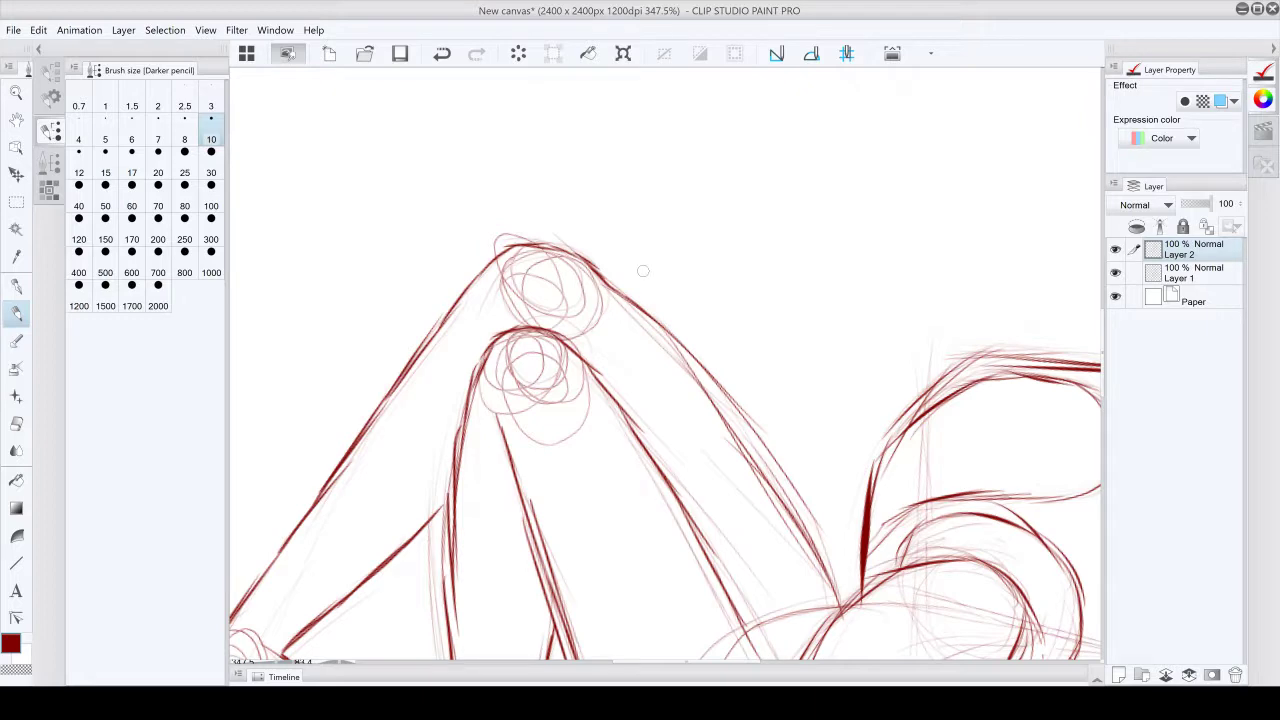
Darken the upper edge of the far thigh between the knee and the hip.
drag(643, 271, 517, 260)
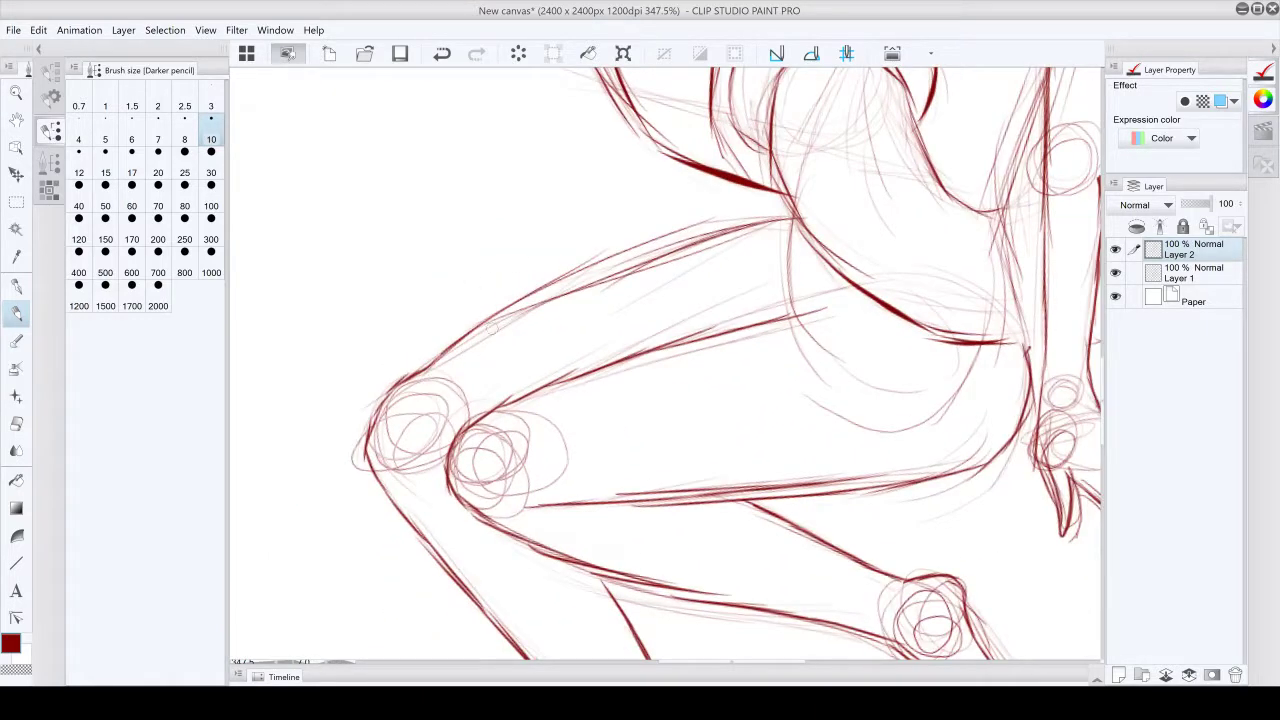
drag(472, 330, 705, 217)
mouse_move(596, 268)
mouse_down()
mouse_move(706, 222)
mouse_move(794, 211)
mouse_move(708, 249)
mouse_move(618, 333)
mouse_up()
Trace the raised forearm's outer edge from the wrist down and around the elbow.
scroll(634, 392, down, 3)
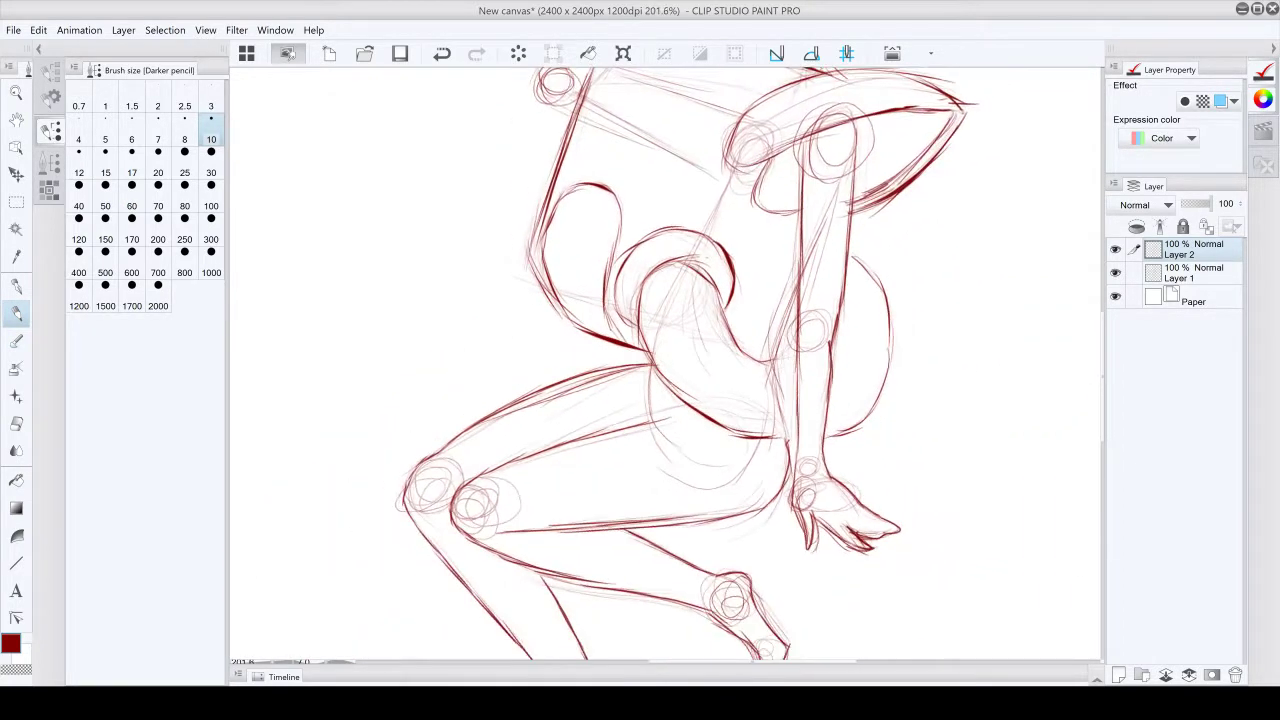
drag(668, 300, 576, 482)
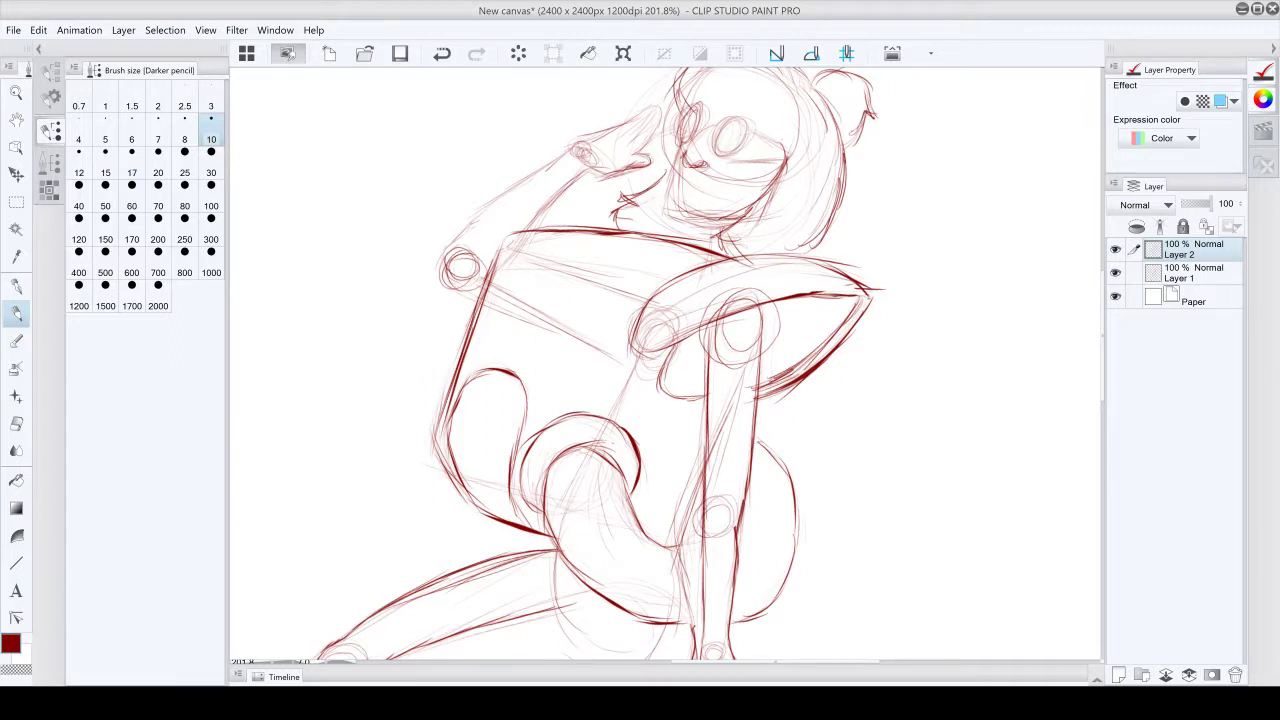
scroll(405, 251, up, 4)
drag(405, 251, 445, 472)
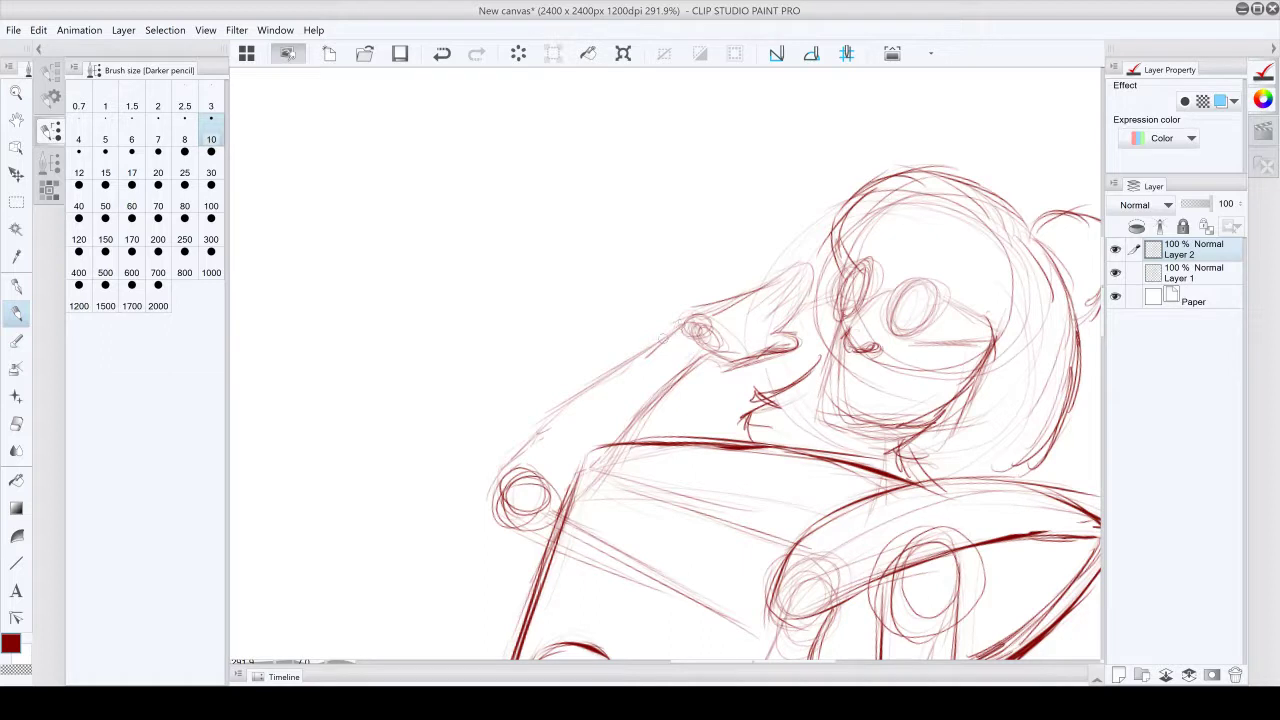
drag(680, 324, 558, 420)
mouse_move(604, 384)
mouse_down()
mouse_move(498, 474)
mouse_move(506, 522)
mouse_move(545, 537)
mouse_up()
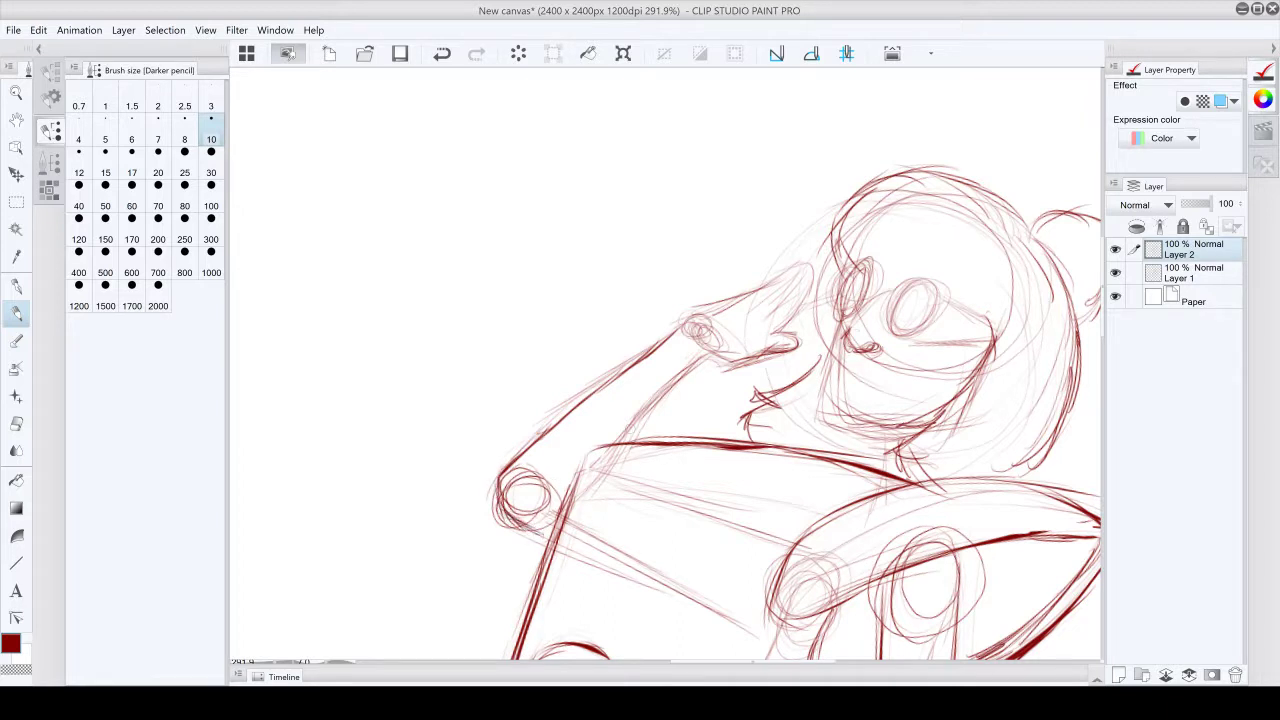
Trace the raised forearm's inner edge up into the underside of the thumb and erase the stray lines at the thumb.
mouse_move(644, 413)
mouse_down()
mouse_move(626, 438)
mouse_move(680, 372)
mouse_move(732, 344)
mouse_up()
drag(706, 362, 764, 352)
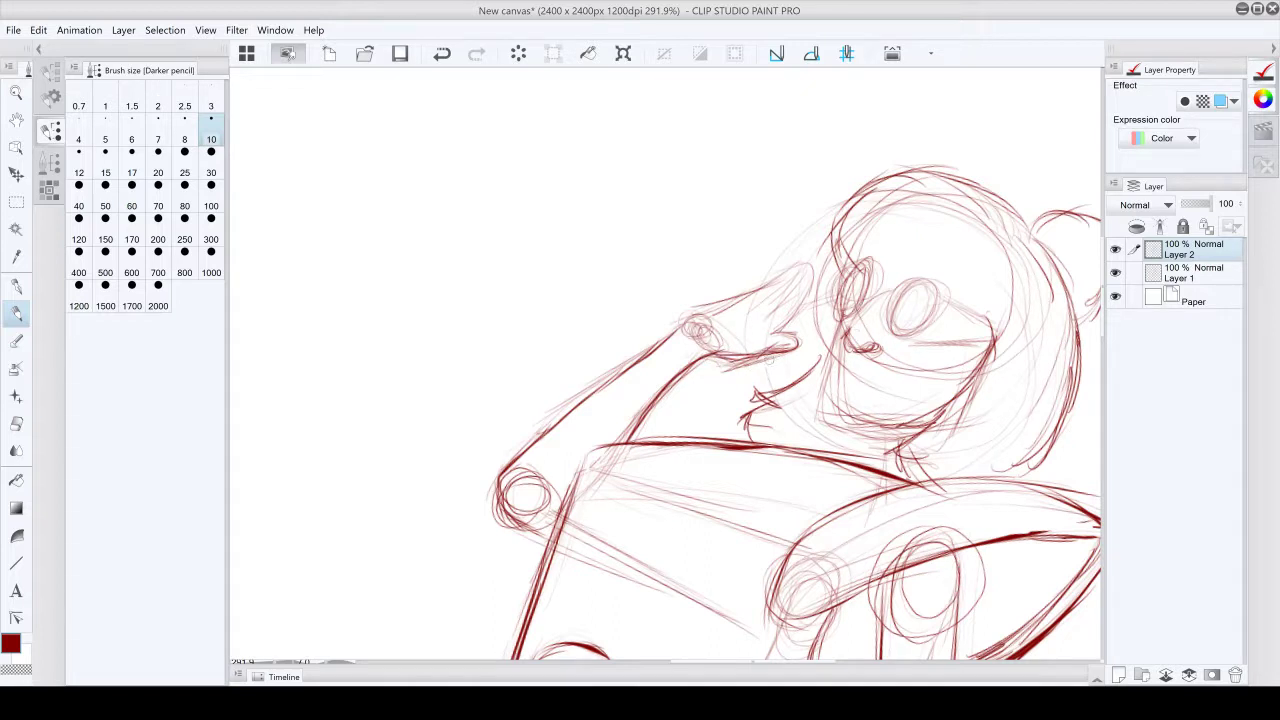
mouse_move(754, 358)
mouse_down()
mouse_move(808, 330)
mouse_move(760, 346)
mouse_up()
click(16, 423)
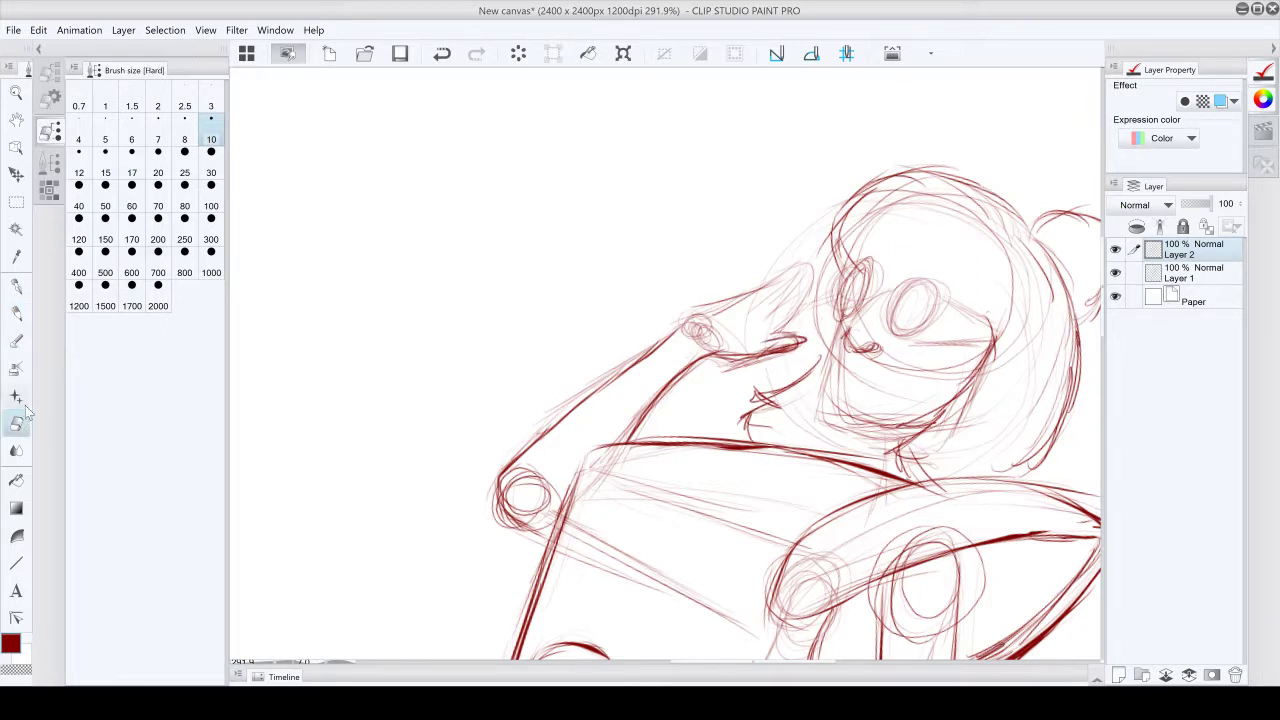
drag(788, 337, 750, 342)
Trace the raised hand's thumb, fingertips and back down to the wrist with the Darker pencil on a rotated close-up.
click(16, 313)
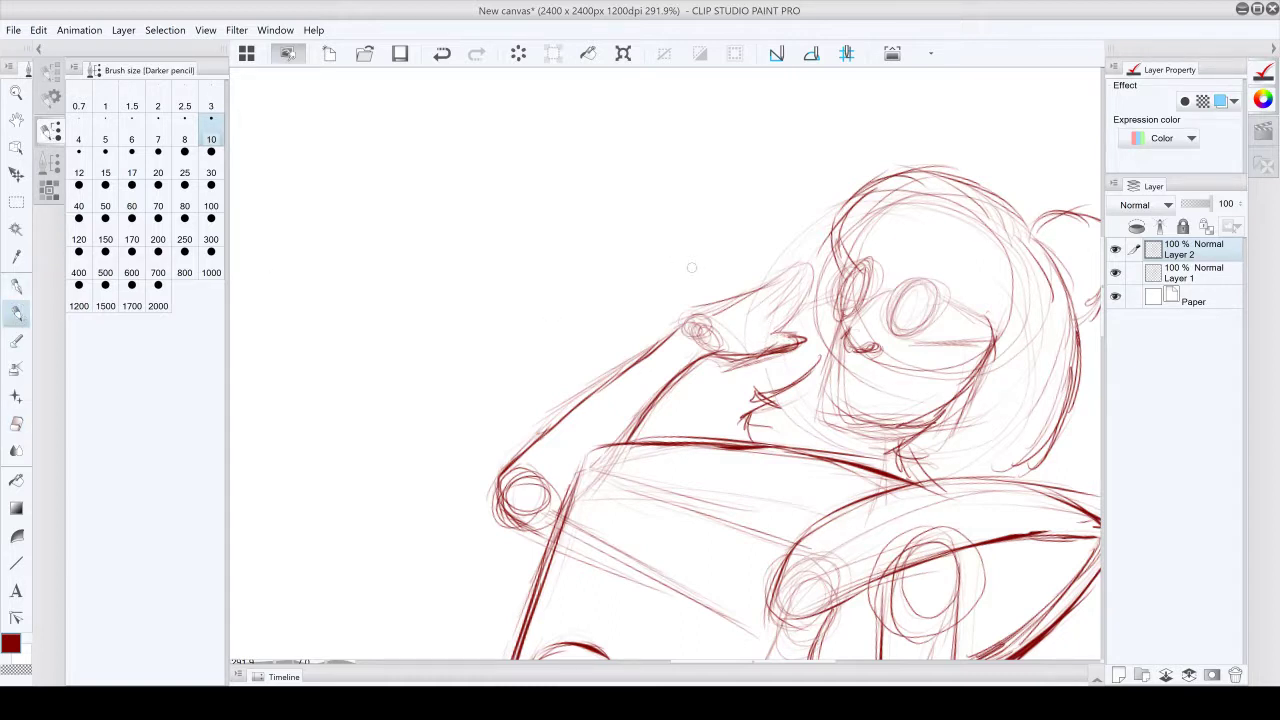
drag(814, 329, 741, 231)
scroll(690, 262, up, 5)
scroll(668, 254, up, 1)
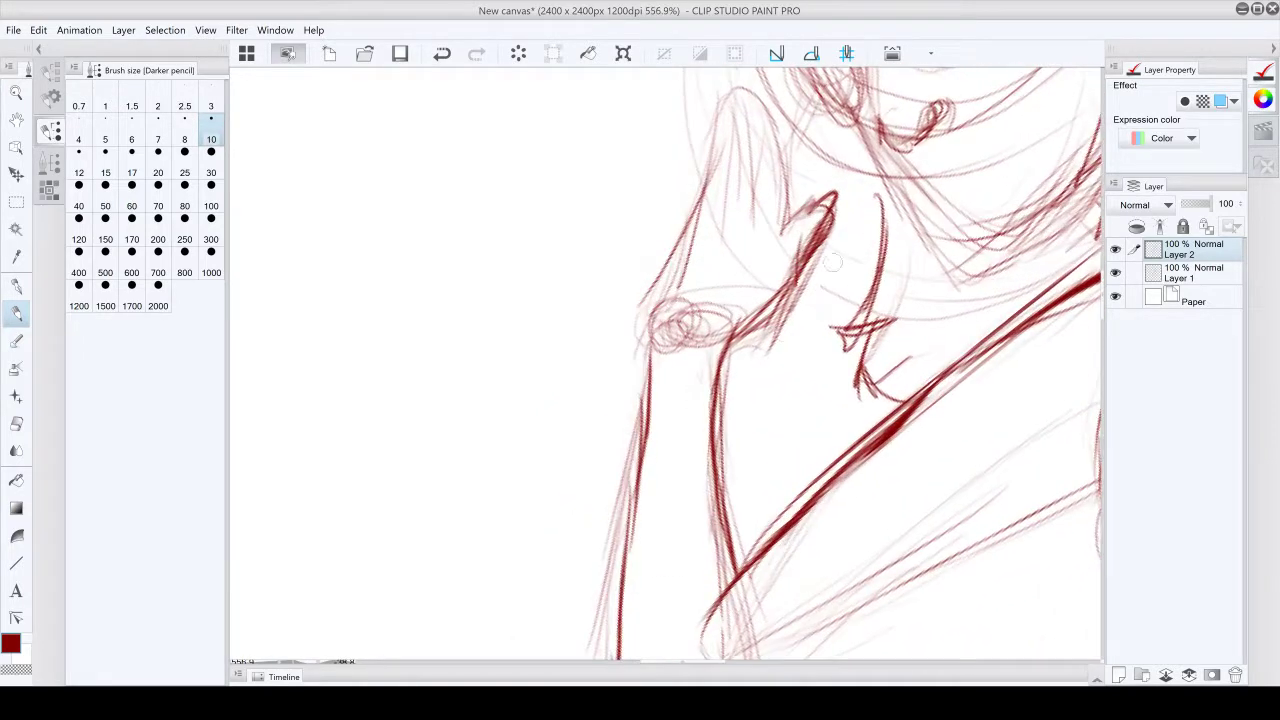
mouse_move(836, 214)
mouse_down()
mouse_move(838, 188)
mouse_move(776, 238)
mouse_up()
drag(796, 230, 765, 132)
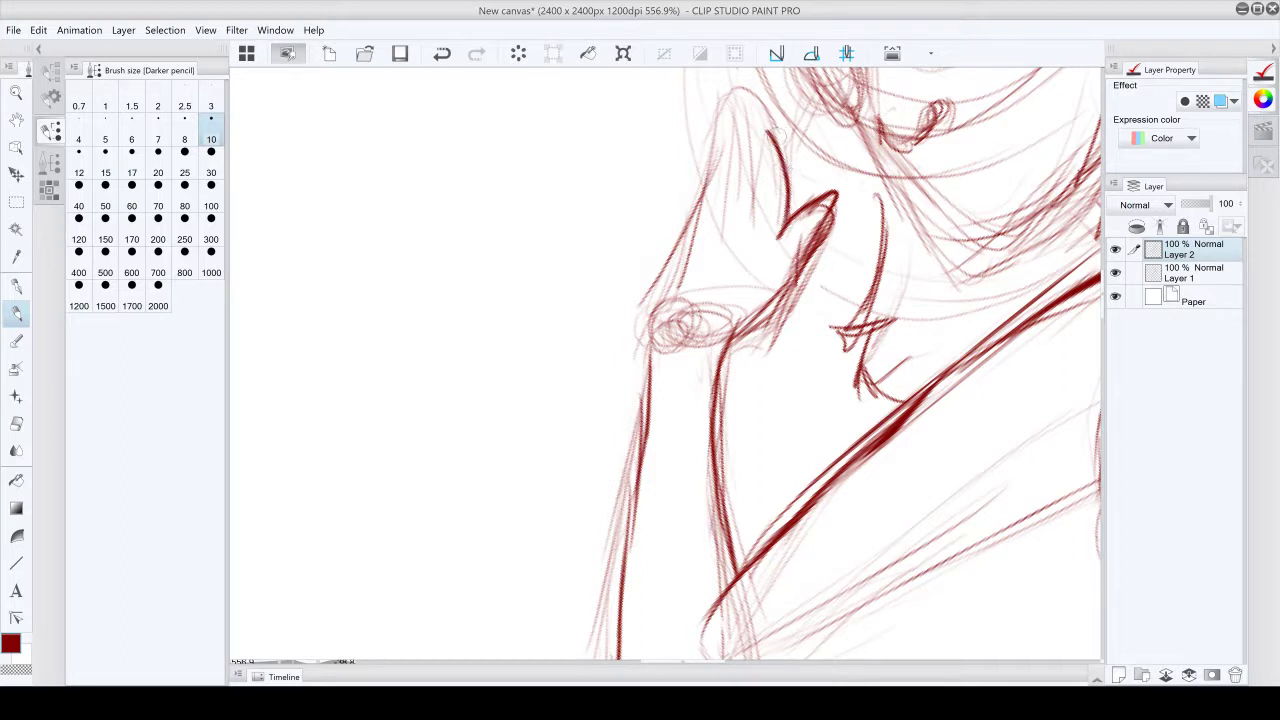
mouse_move(763, 148)
mouse_down()
mouse_move(760, 100)
mouse_move(721, 92)
mouse_up()
drag(711, 122, 702, 188)
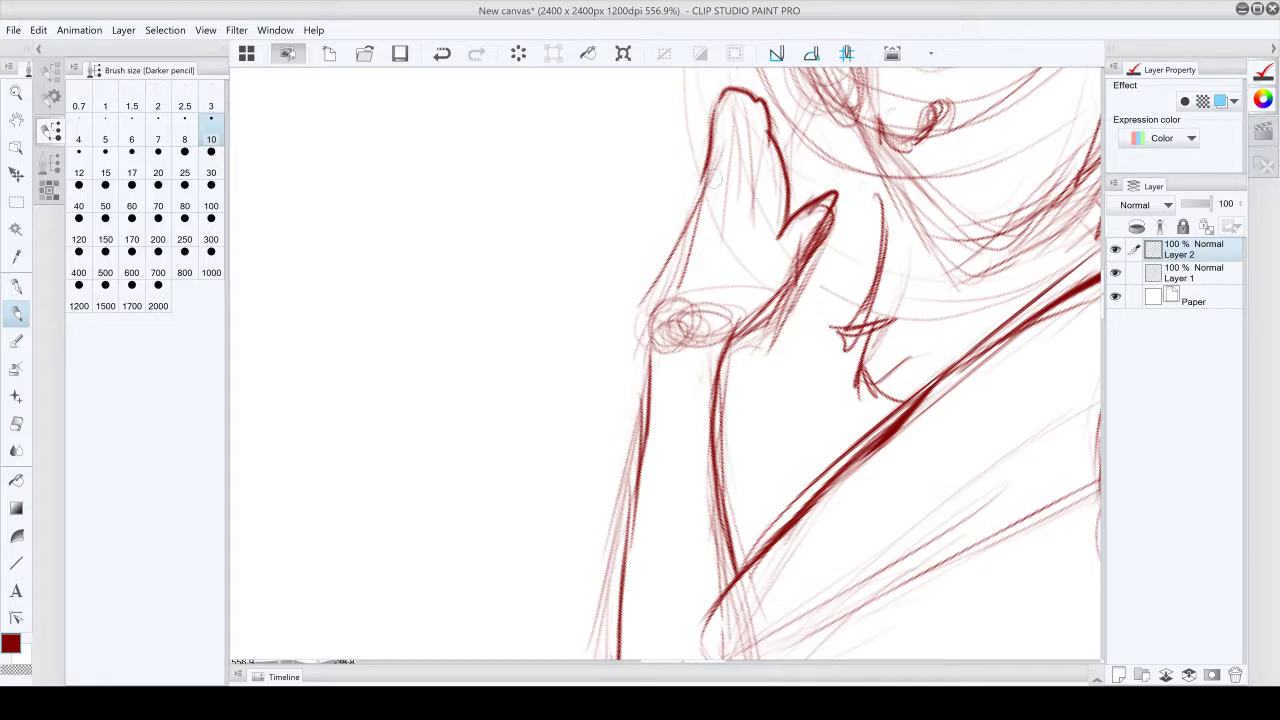
drag(706, 170, 644, 348)
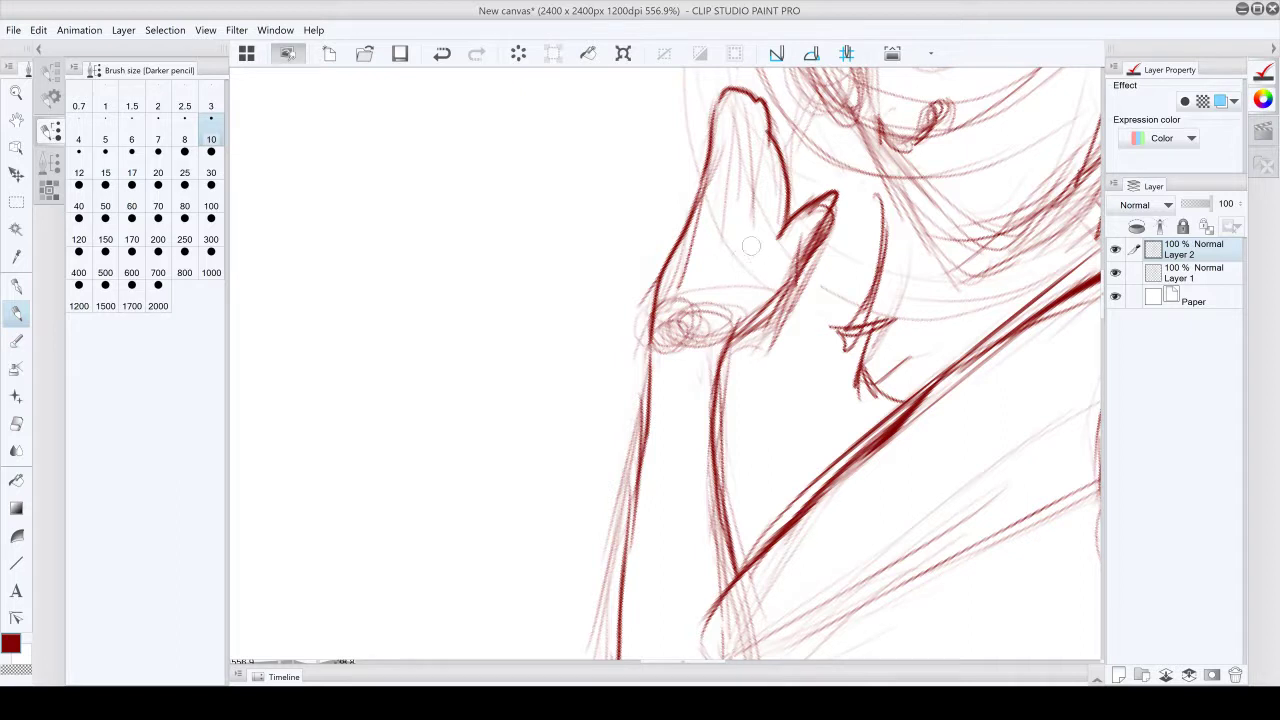
Check the traced raised arm by hiding the rough sketch on Layer 1 and showing it again.
drag(751, 247, 824, 50)
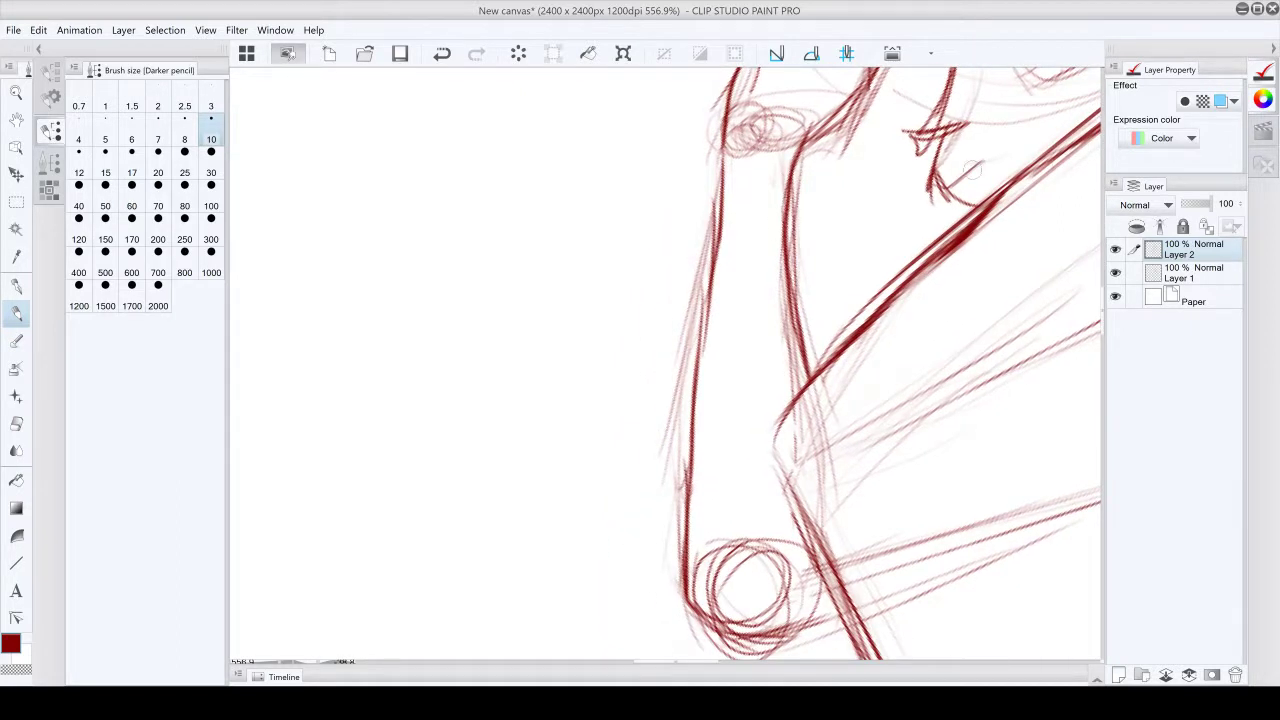
click(1116, 273)
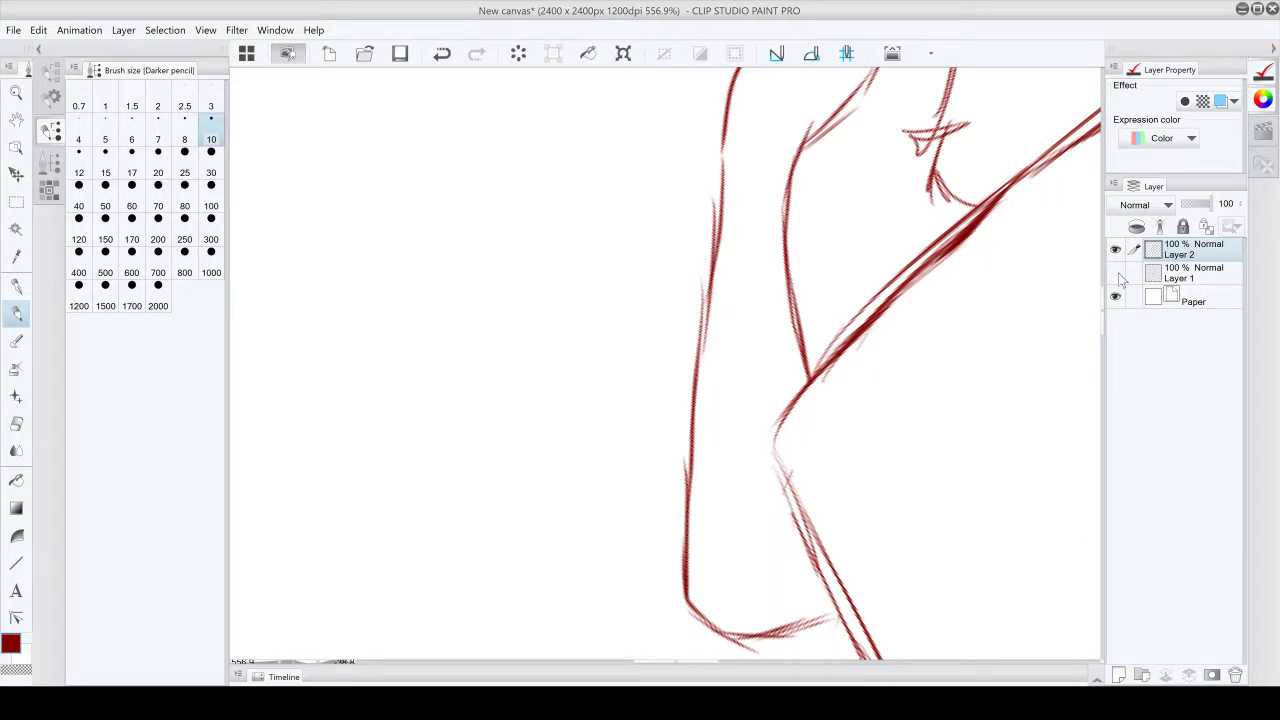
click(1116, 273)
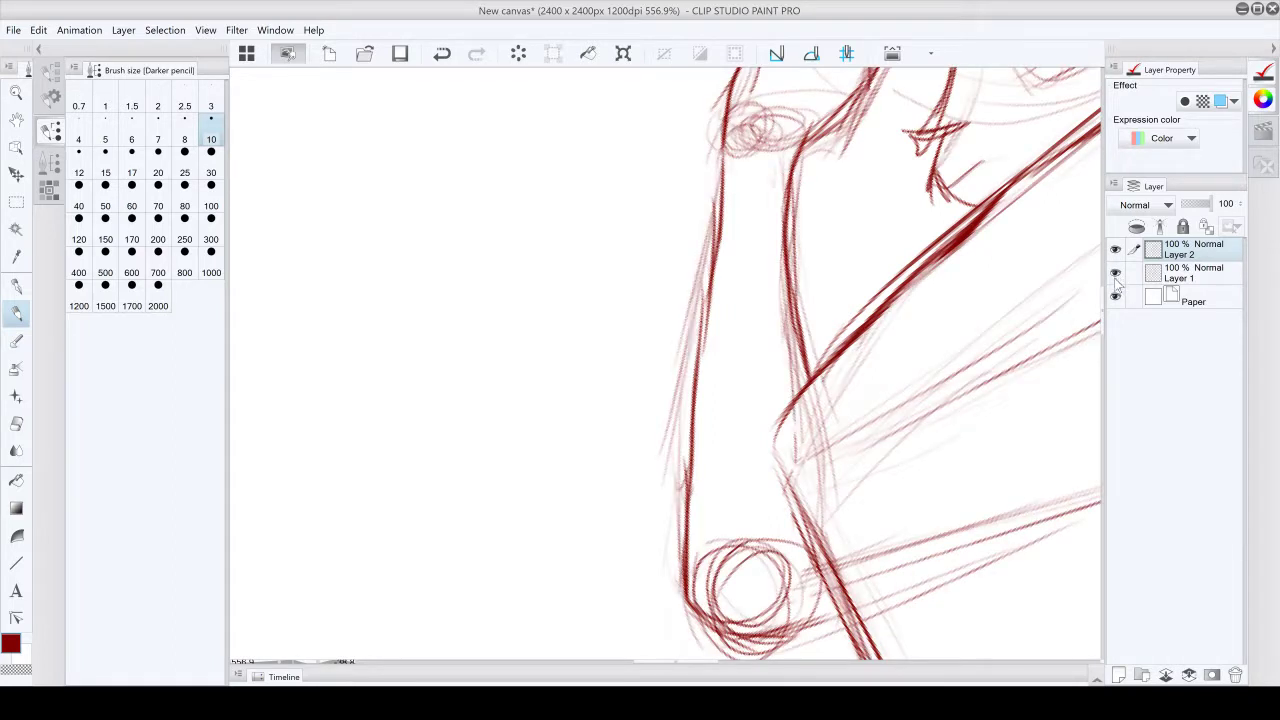
Trace clean oval outlines for both eyes, undoing and redrawing the second one.
mouse_move(1095, 283)
mouse_down()
mouse_move(1032, 450)
mouse_move(935, 566)
mouse_move(985, 414)
mouse_move(912, 446)
mouse_up()
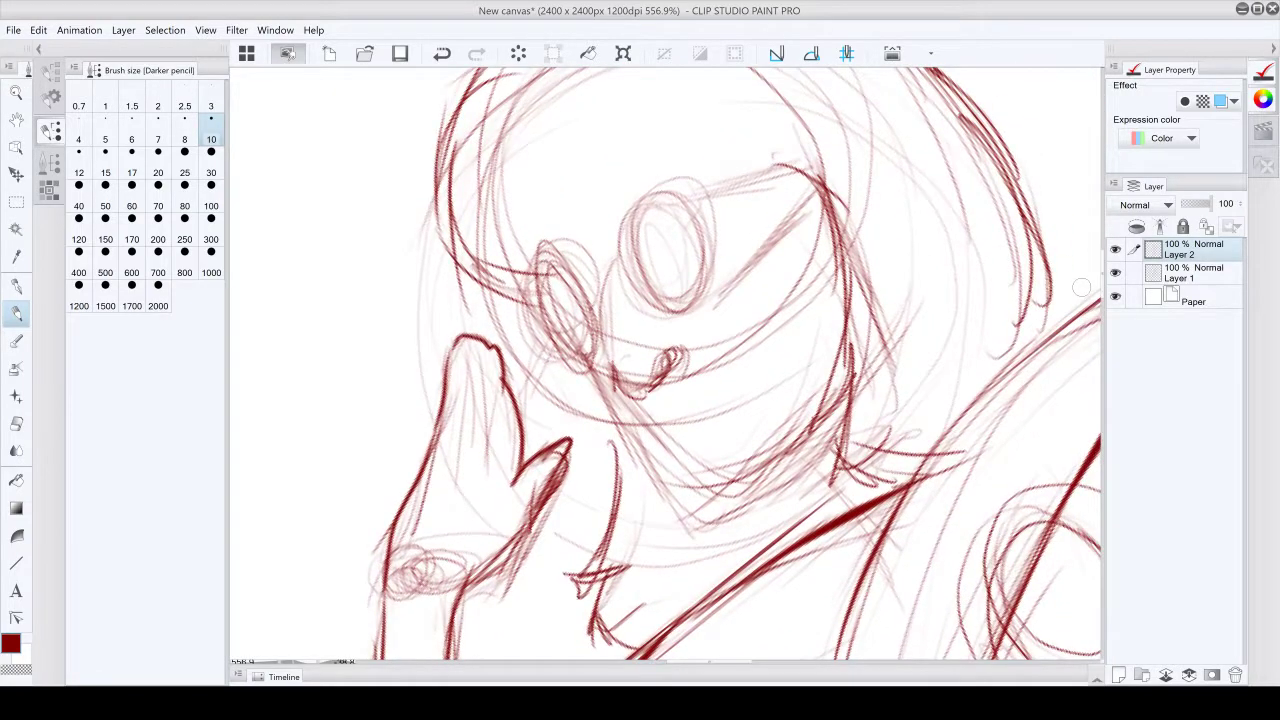
drag(1080, 287, 1050, 290)
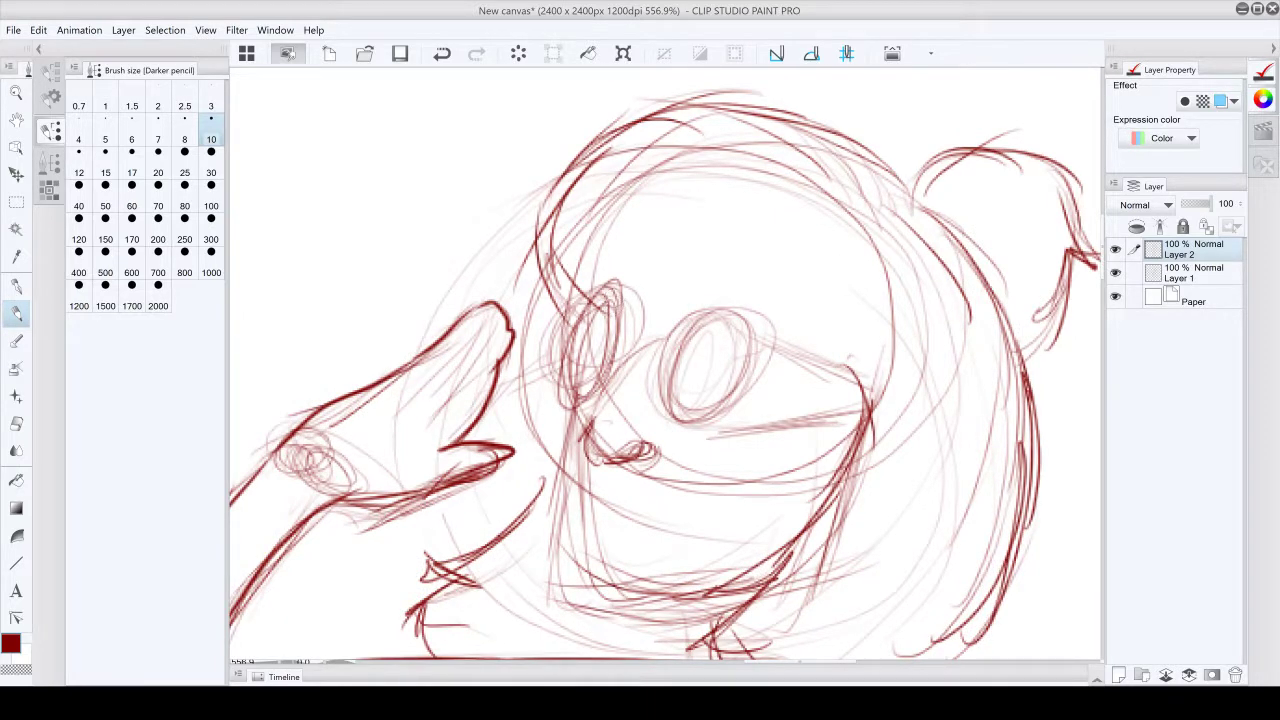
mouse_move(604, 295)
mouse_down()
mouse_move(571, 327)
mouse_move(570, 356)
mouse_move(566, 346)
mouse_move(558, 382)
mouse_move(580, 398)
mouse_move(622, 330)
mouse_move(596, 290)
mouse_move(580, 304)
mouse_up()
drag(711, 322, 733, 313)
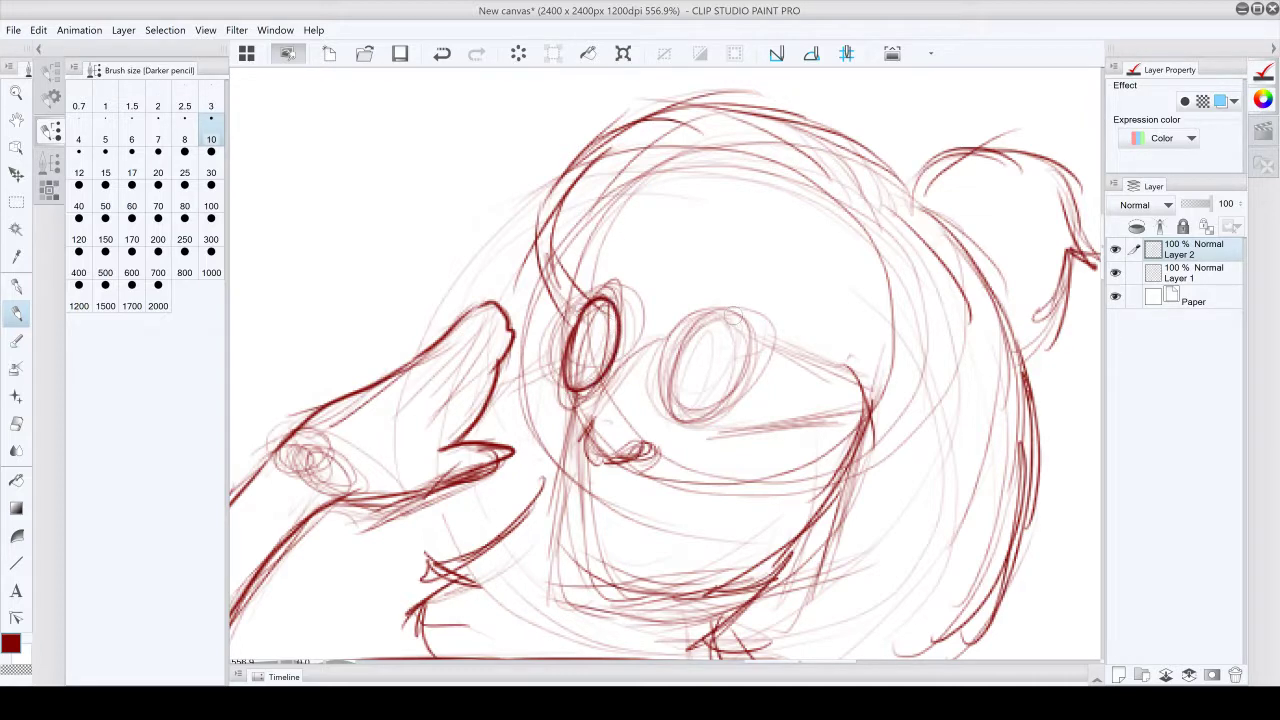
click(441, 54)
mouse_move(735, 322)
mouse_down()
mouse_move(700, 318)
mouse_move(676, 338)
mouse_move(670, 412)
mouse_move(712, 421)
mouse_move(750, 385)
mouse_move(752, 334)
mouse_move(733, 327)
mouse_up()
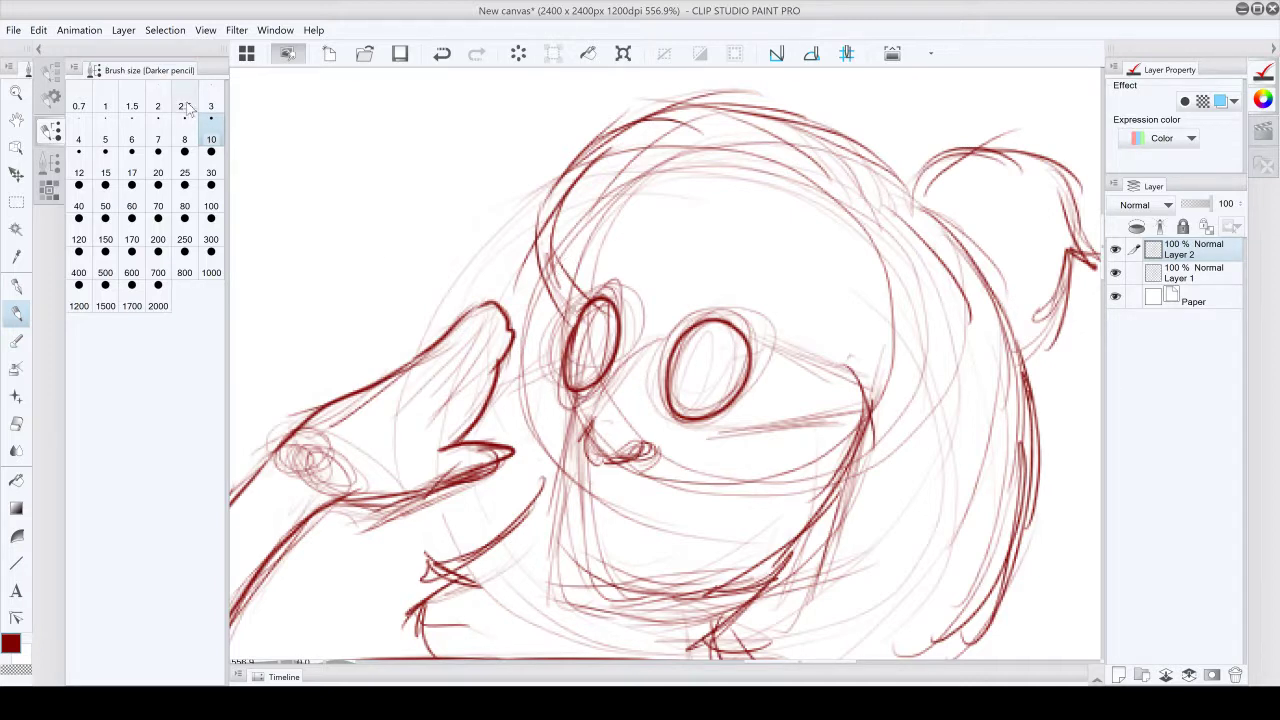
Trace the nose and sketch the upper lip, mouth line and short lower-lip mark beneath it with the Darker pencil at size 8.
click(184, 135)
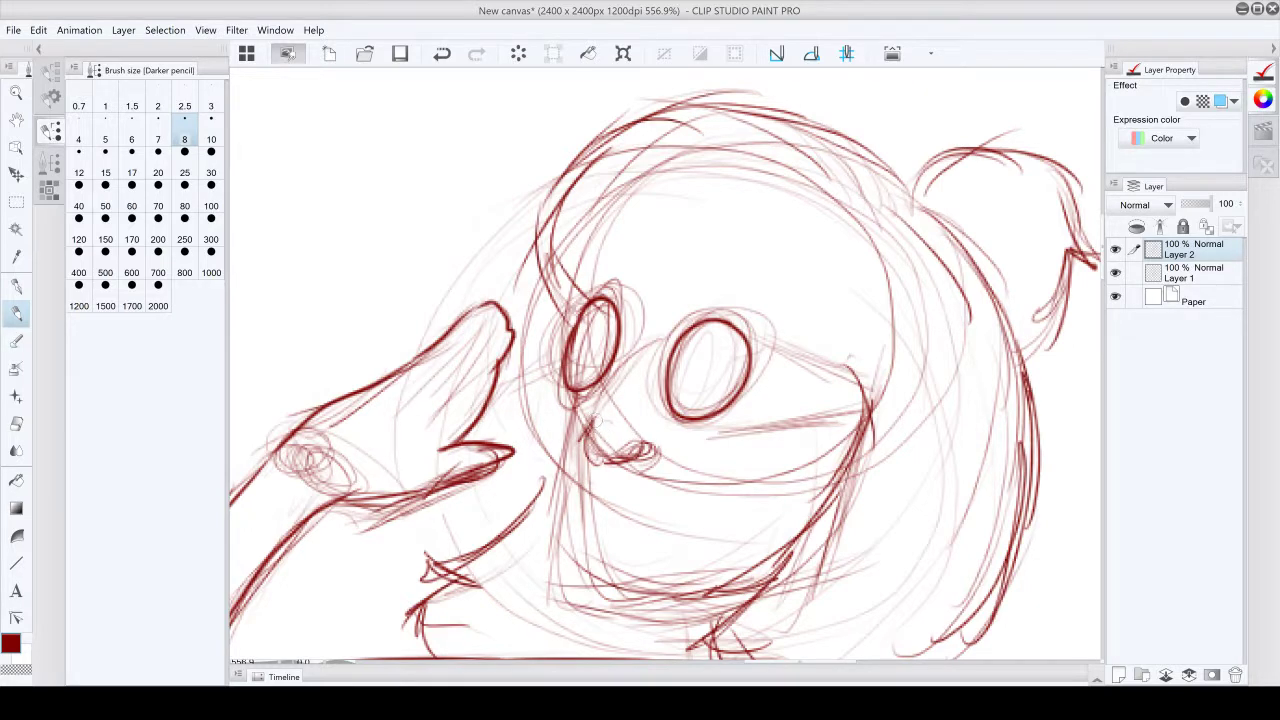
mouse_move(574, 442)
mouse_down()
mouse_move(598, 468)
mouse_move(638, 442)
mouse_move(645, 465)
mouse_move(632, 470)
mouse_up()
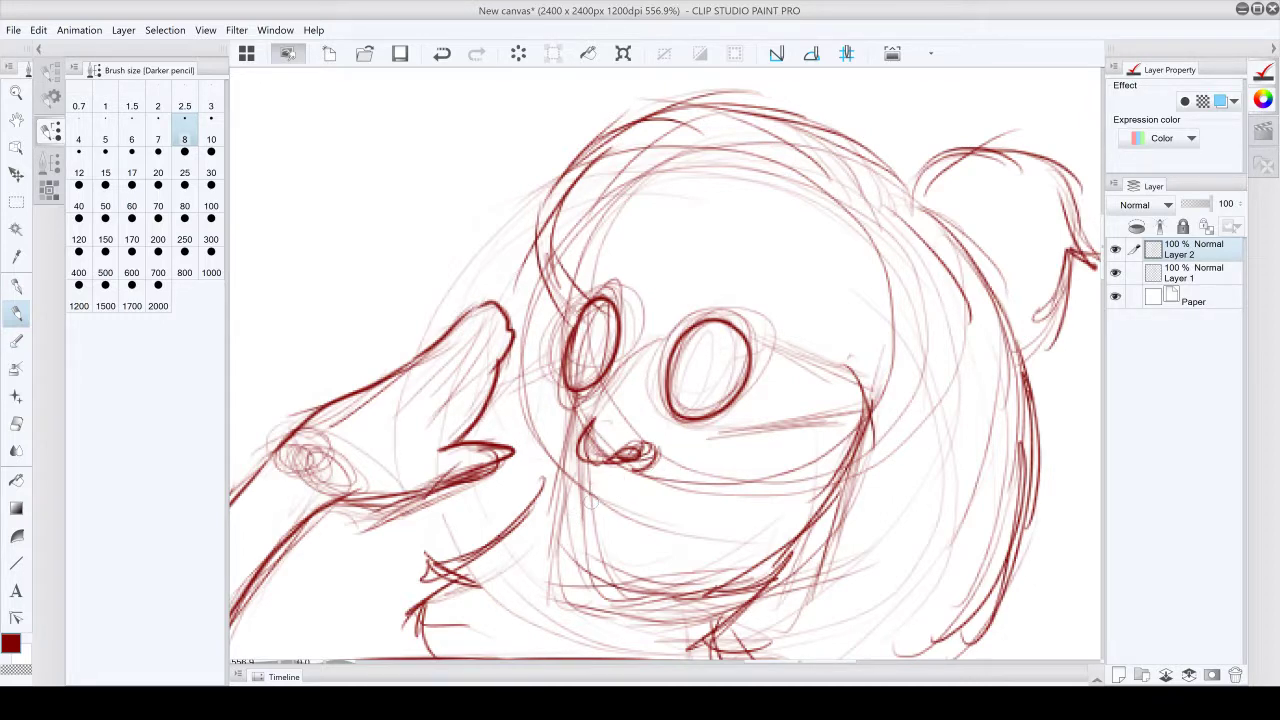
mouse_move(592, 502)
mouse_down()
mouse_move(610, 478)
mouse_move(639, 497)
mouse_up()
mouse_move(604, 505)
mouse_down()
mouse_move(665, 532)
mouse_move(626, 540)
mouse_up()
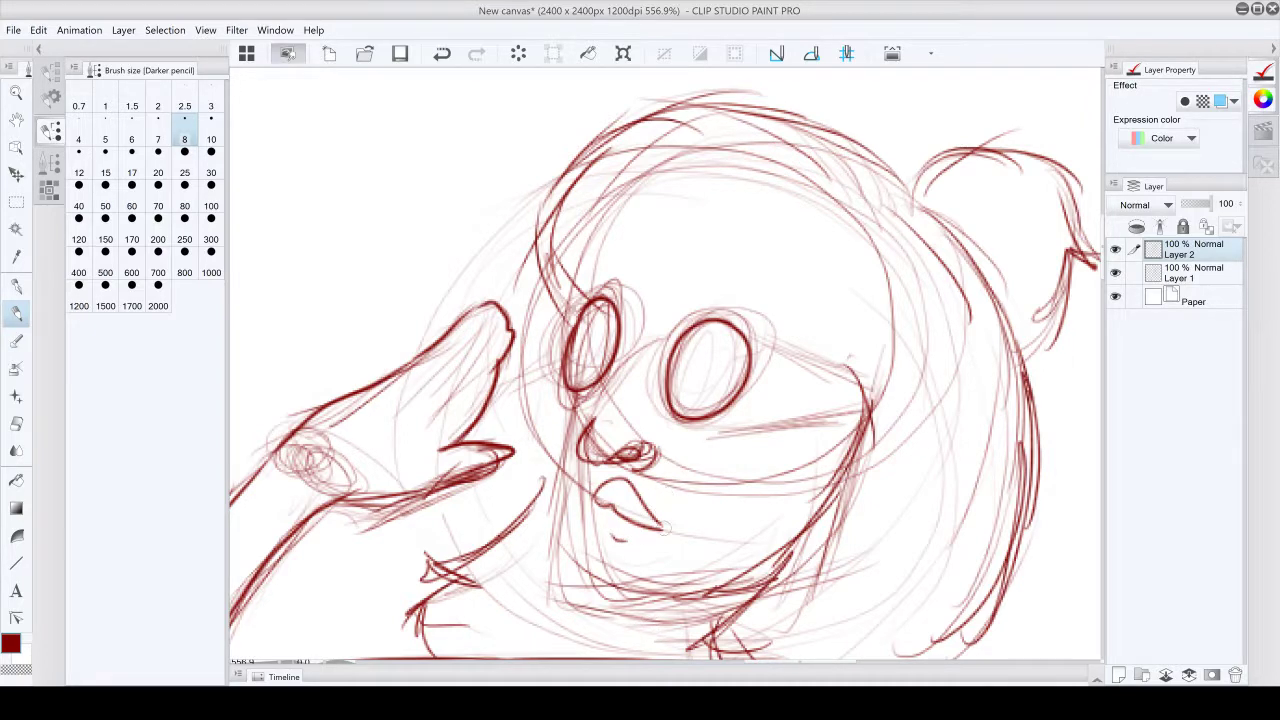
mouse_move(662, 522)
mouse_down()
mouse_move(678, 534)
mouse_move(628, 540)
mouse_up()
Try several outer contour curves around the larger eye with the Darker pencil at size 8, undoing each attempt.
mouse_move(724, 306)
mouse_down()
mouse_move(676, 322)
mouse_move(659, 349)
mouse_move(660, 418)
mouse_move(688, 440)
mouse_up()
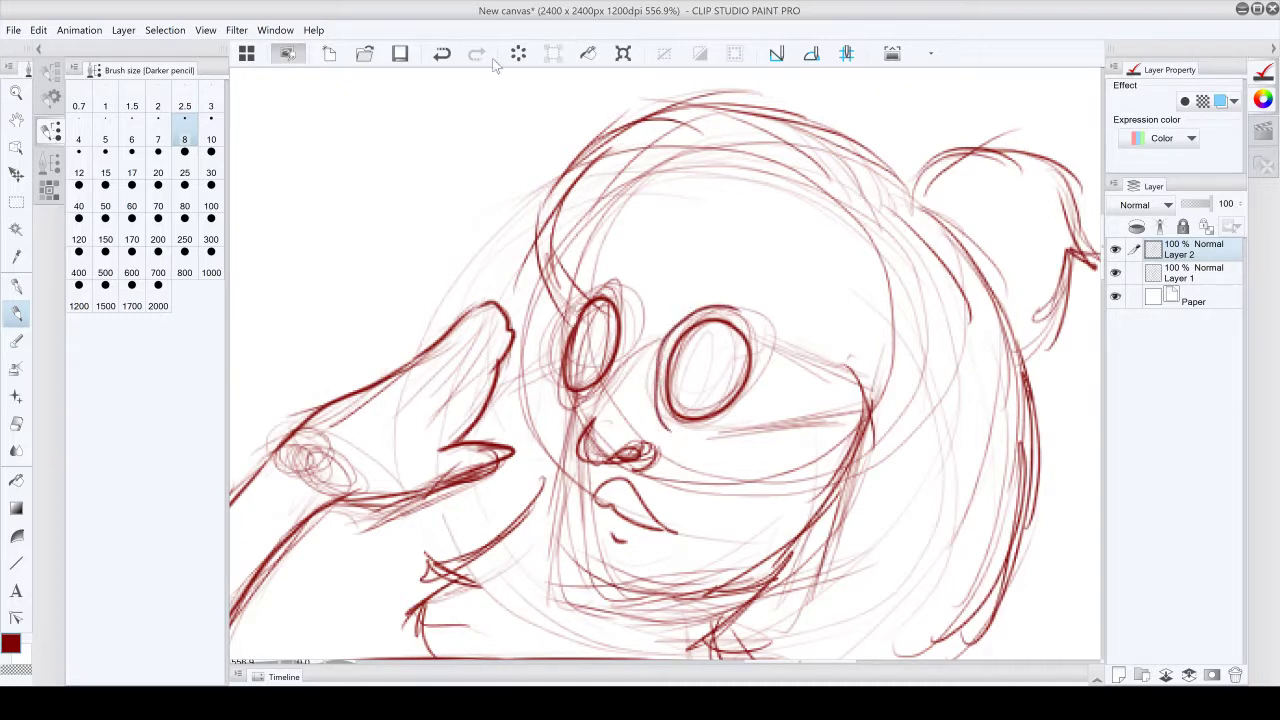
click(443, 55)
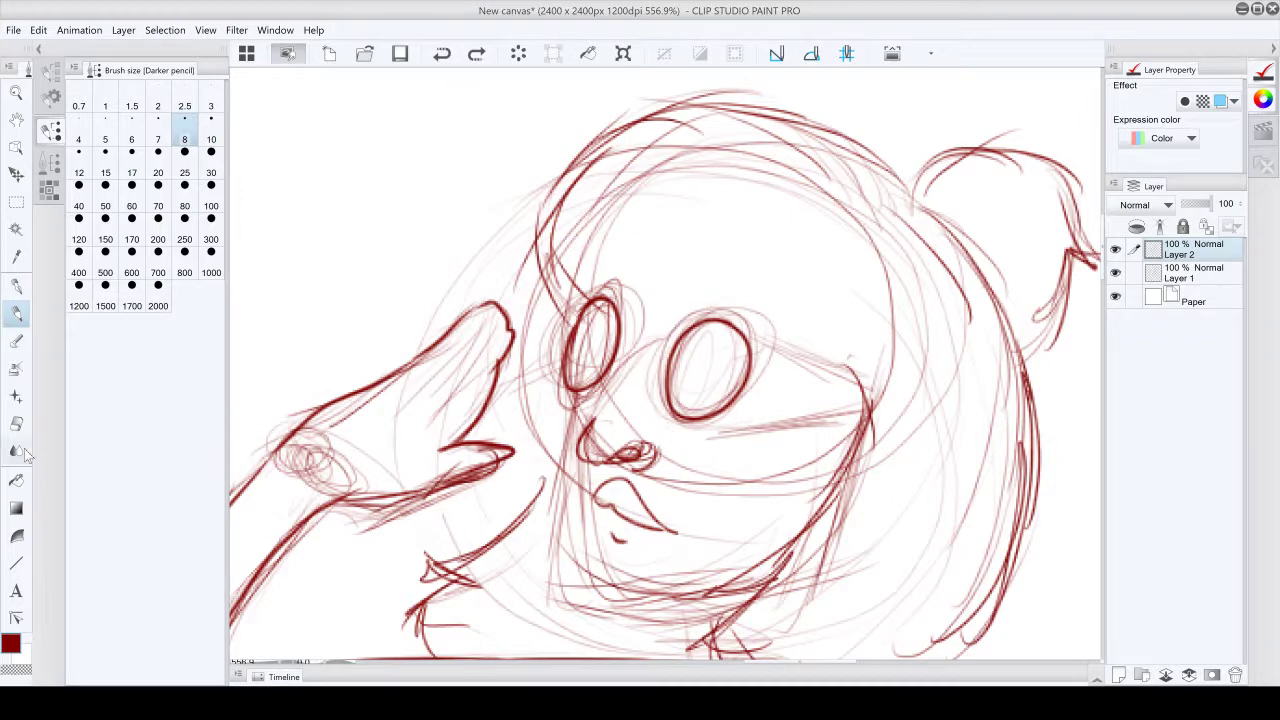
click(53, 100)
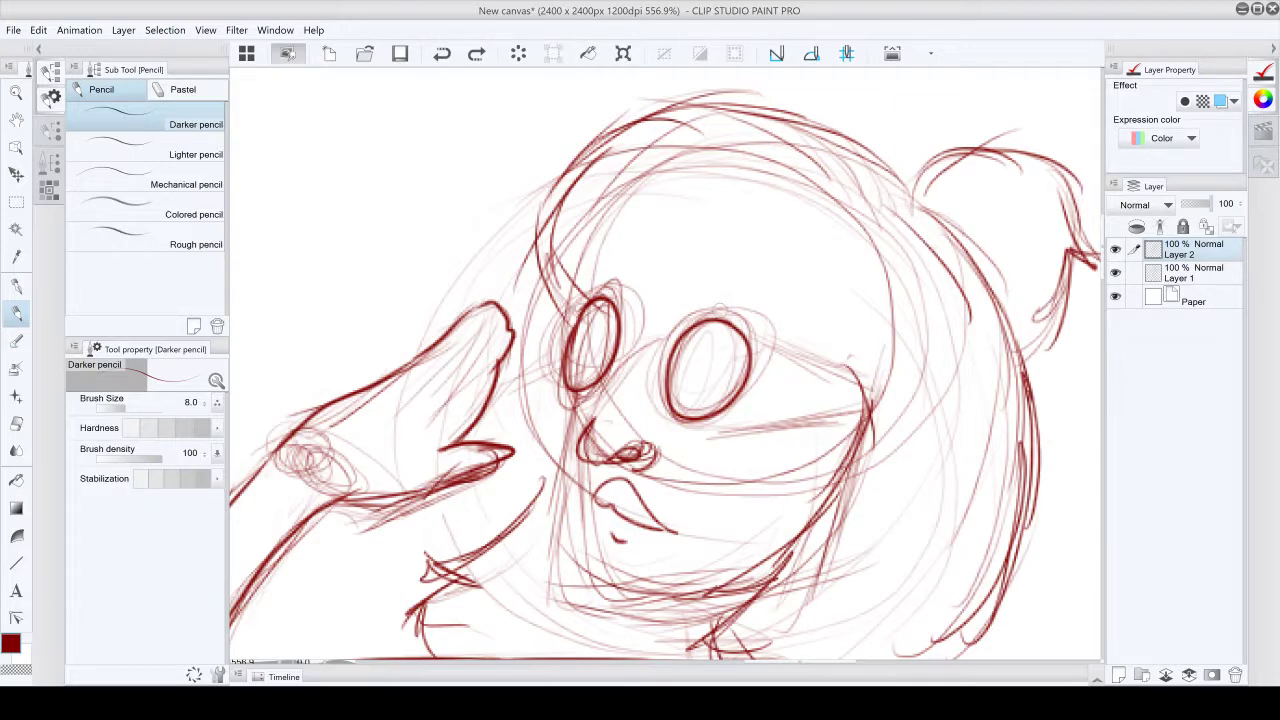
mouse_move(730, 311)
mouse_down()
mouse_move(692, 309)
mouse_move(668, 328)
mouse_move(654, 400)
mouse_move(666, 420)
mouse_up()
click(445, 56)
mouse_move(730, 306)
mouse_down()
mouse_move(672, 330)
mouse_move(653, 383)
mouse_move(660, 426)
mouse_move(712, 450)
mouse_up()
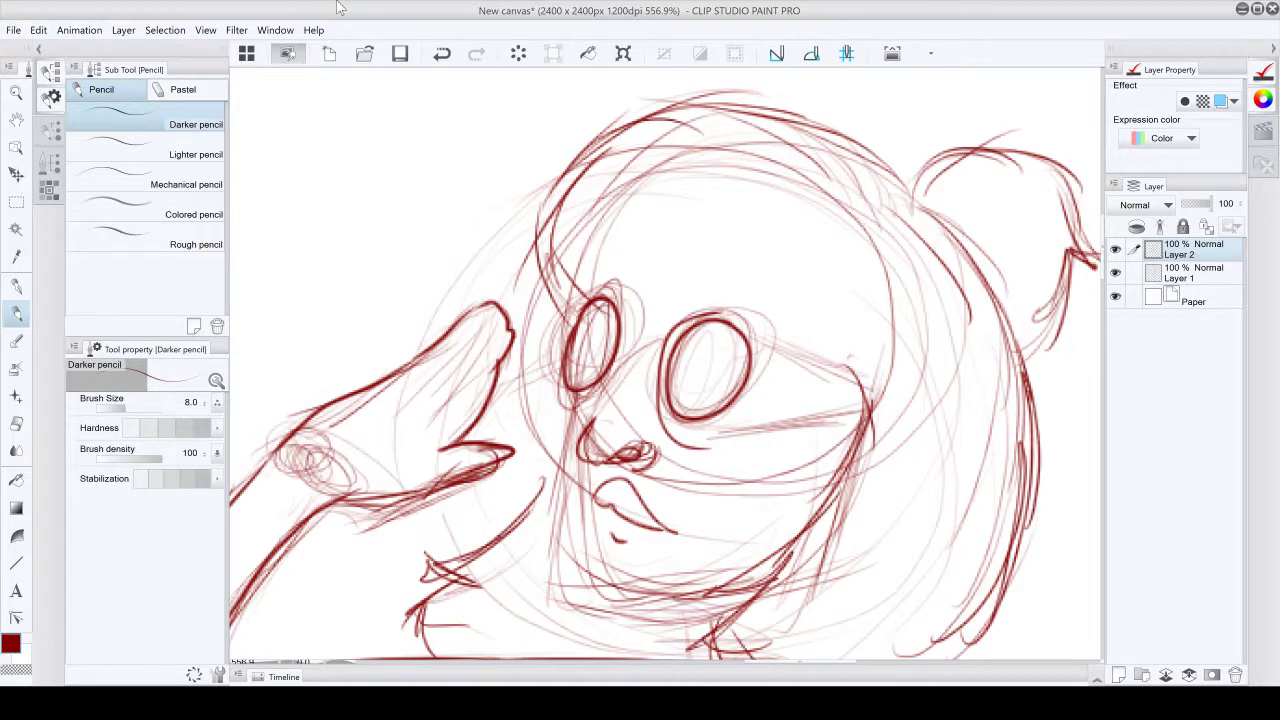
click(441, 53)
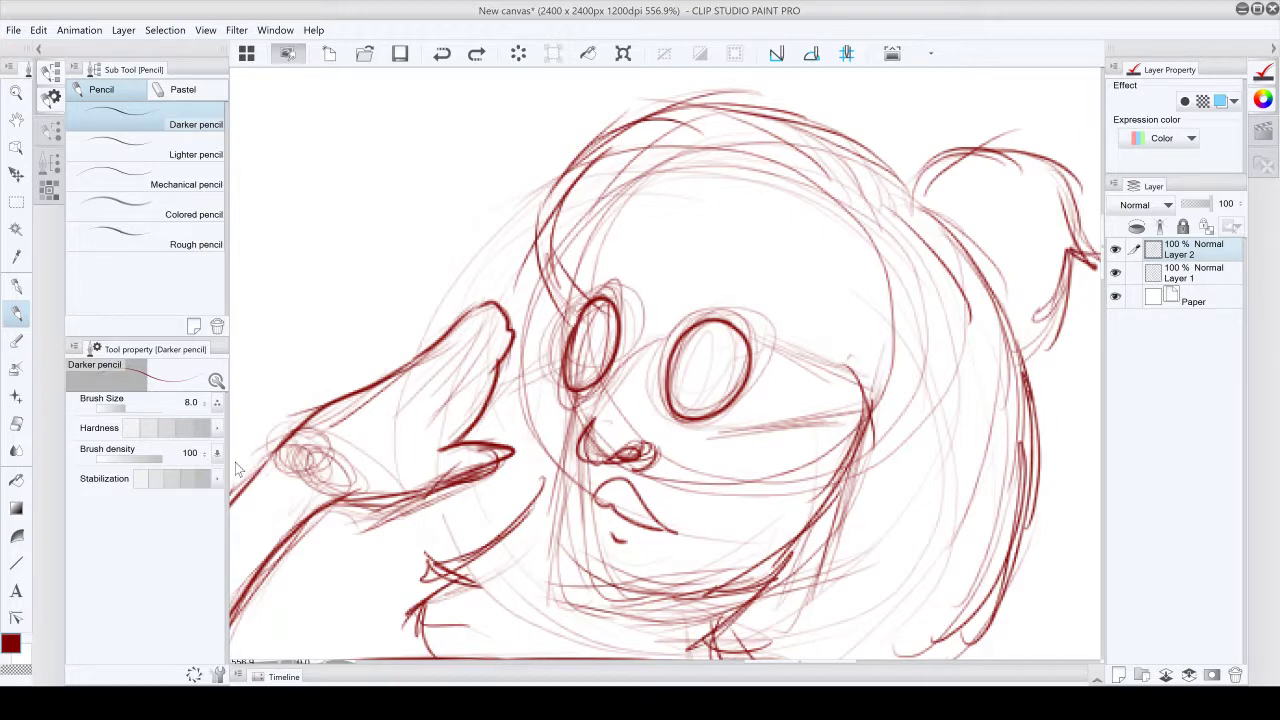
Draw a short outer contour curve along the nose side of the larger eye.
click(690, 341)
drag(672, 323, 657, 394)
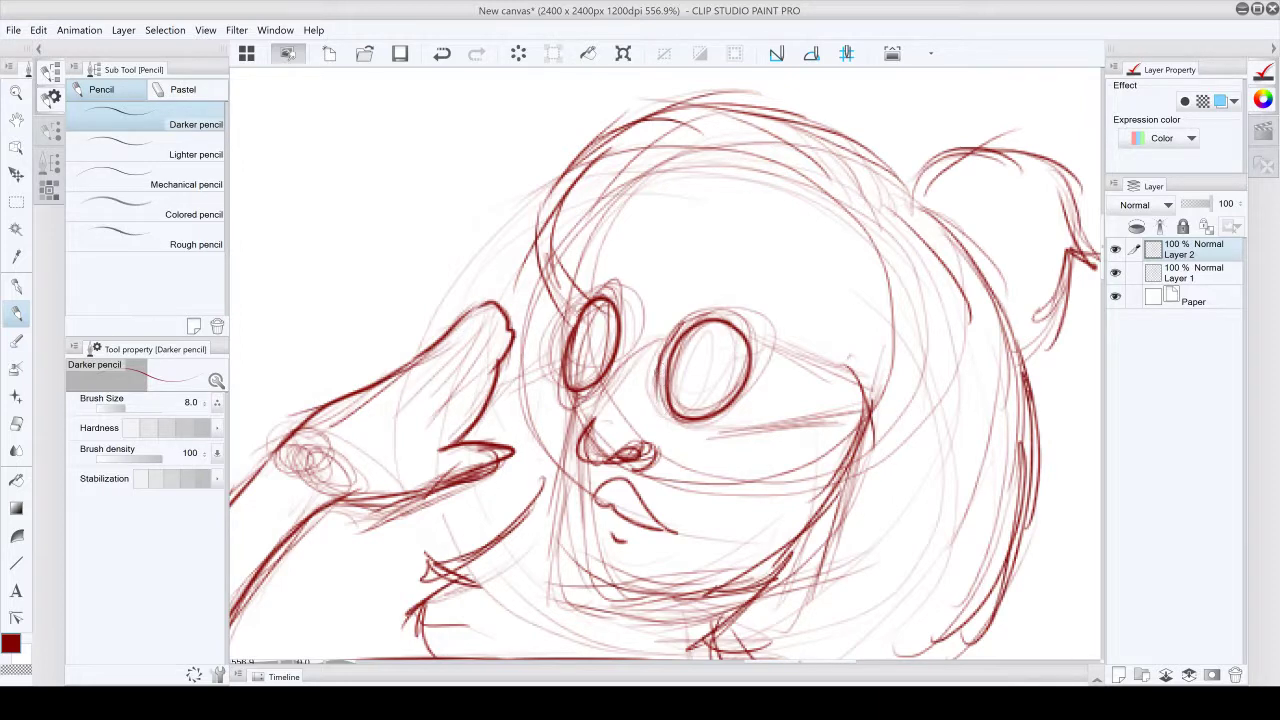